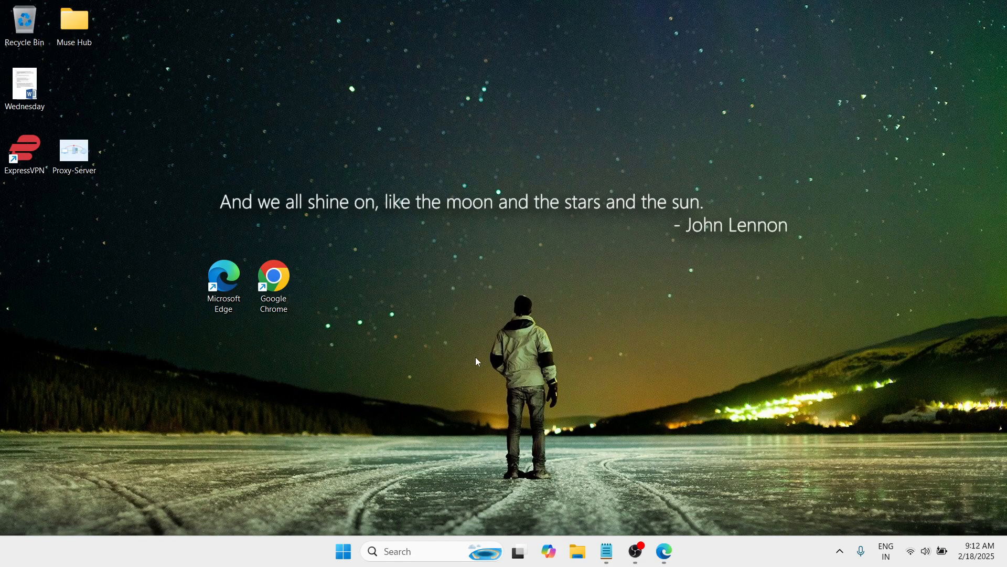
# Open Google Chrome and go to the extension management page to check for installed extensions
pyautogui.doubleClick(279, 279)
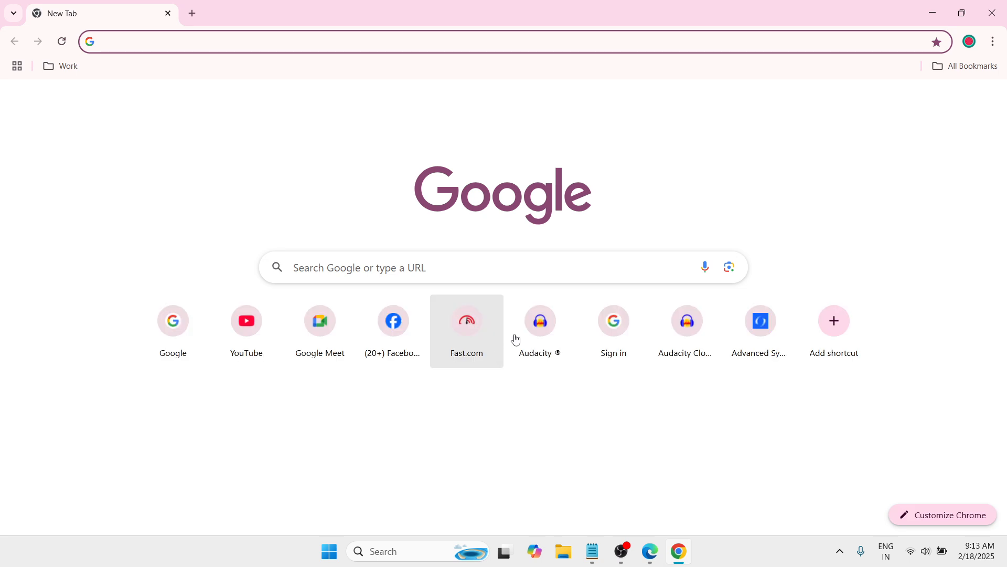
pyautogui.click(995, 43)
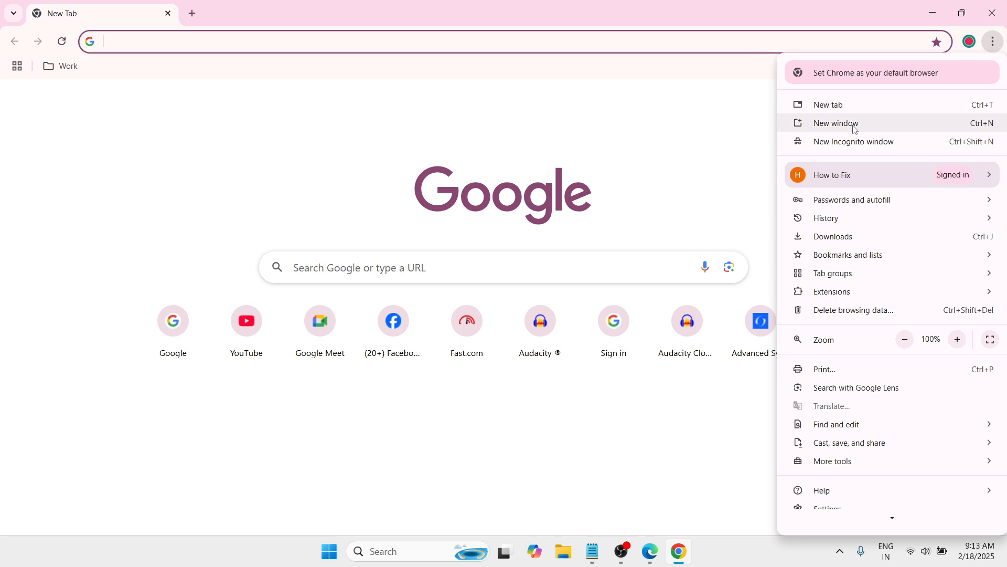
pyautogui.moveTo(862, 292)
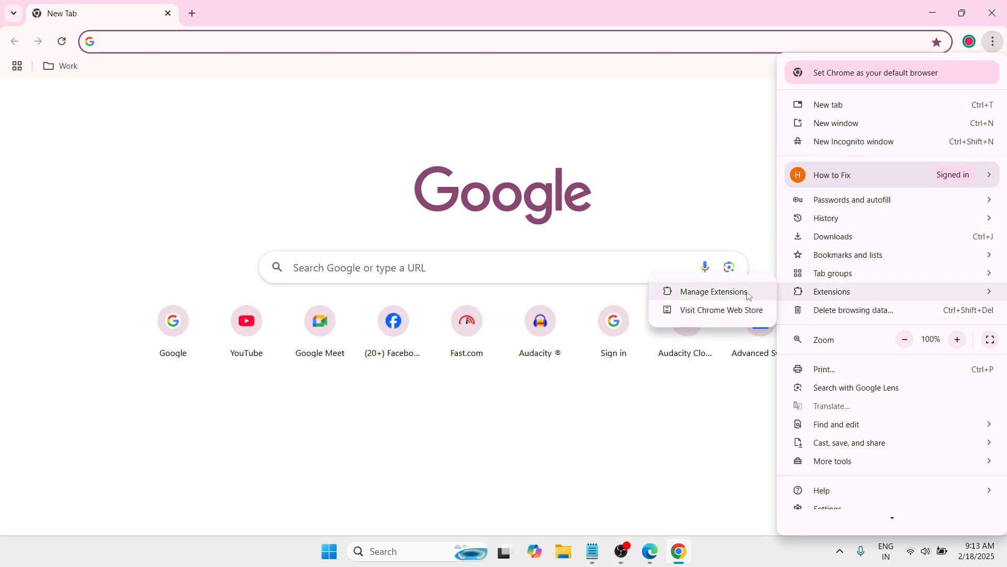
pyautogui.click(716, 292)
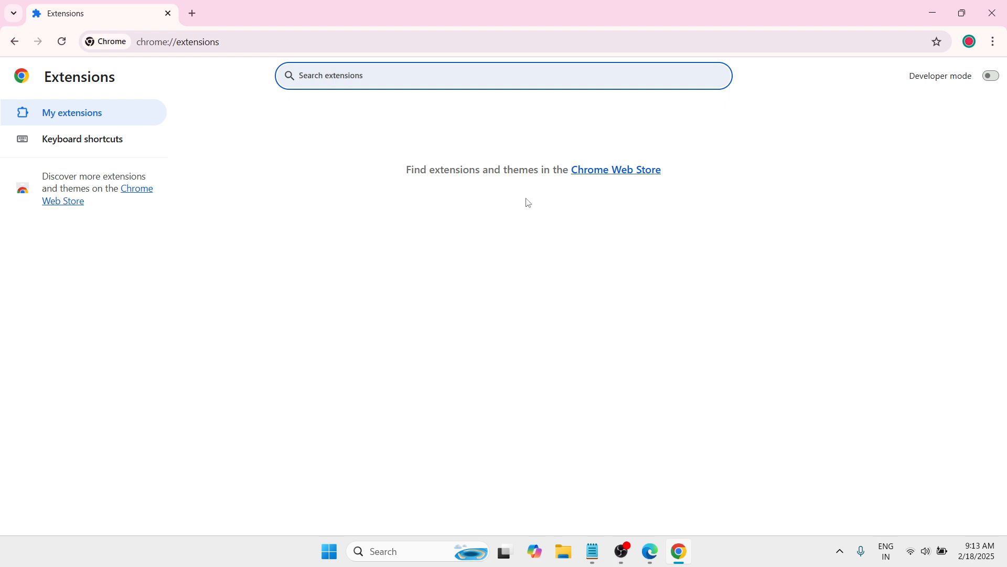
pyautogui.click(399, 190)
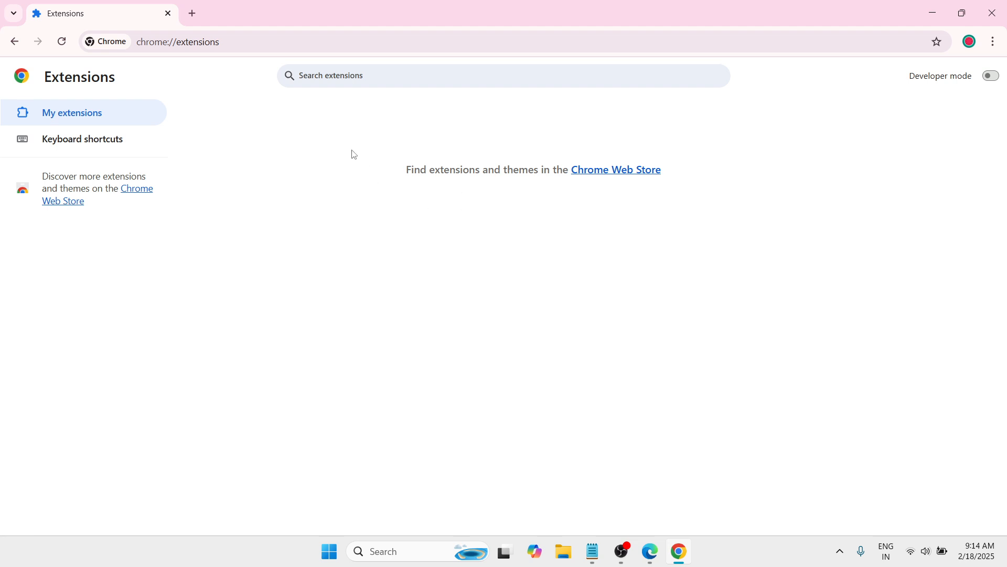
# Open the System section of the Chrome settings to view the proxy and graphics acceleration options
pyautogui.click(995, 42)
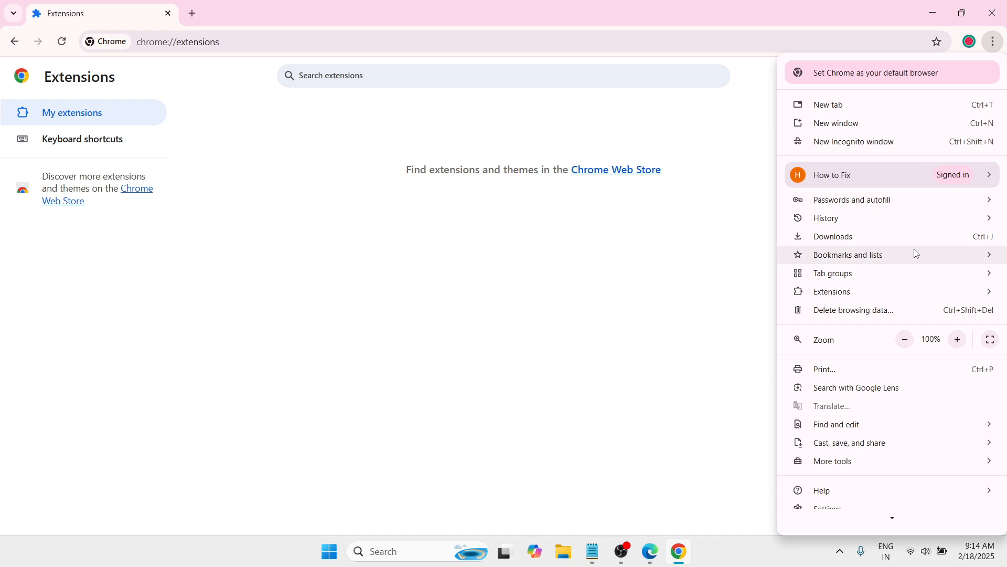
pyautogui.moveTo(910, 517)
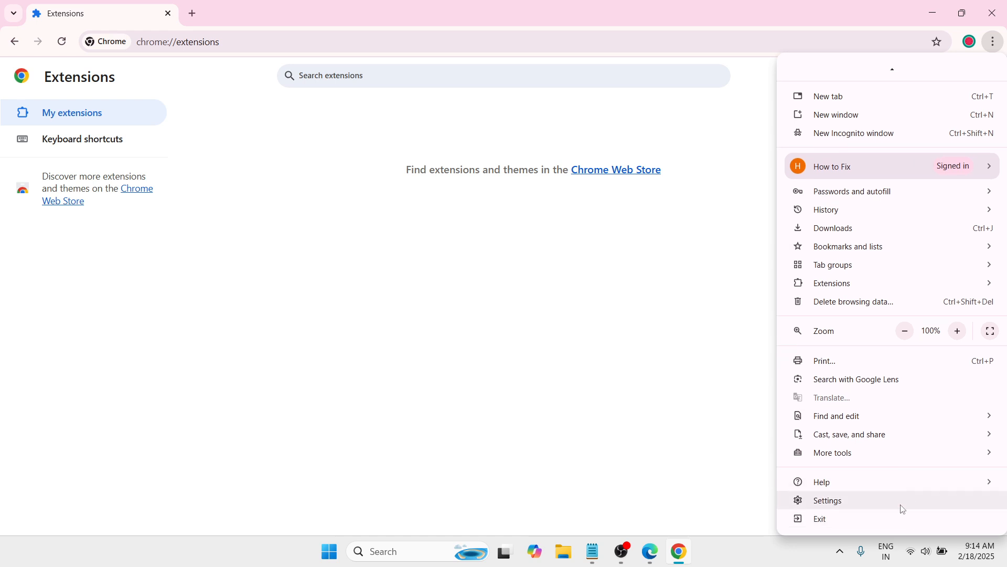
pyautogui.click(882, 505)
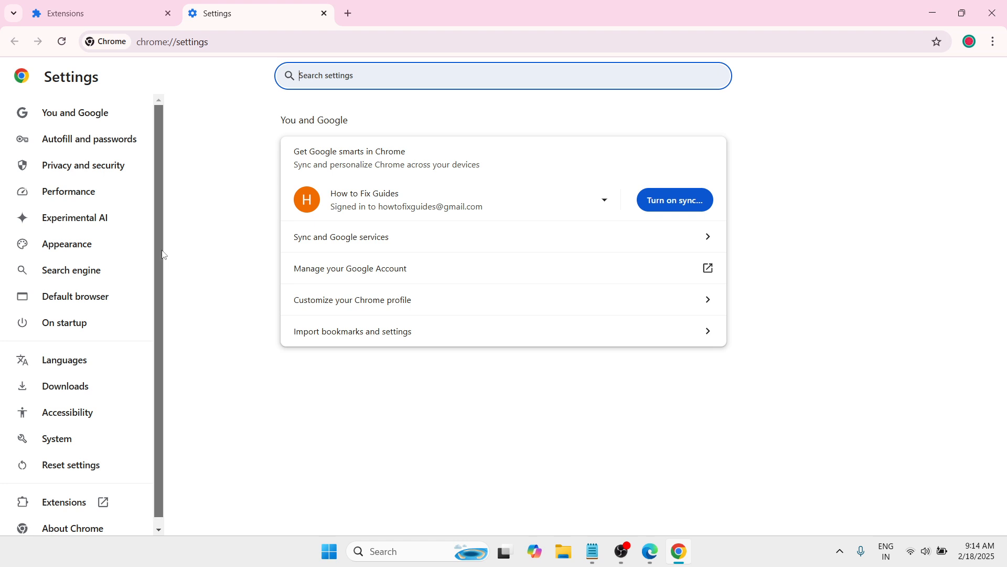
pyautogui.moveTo(161, 251); pyautogui.dragTo(159, 265)
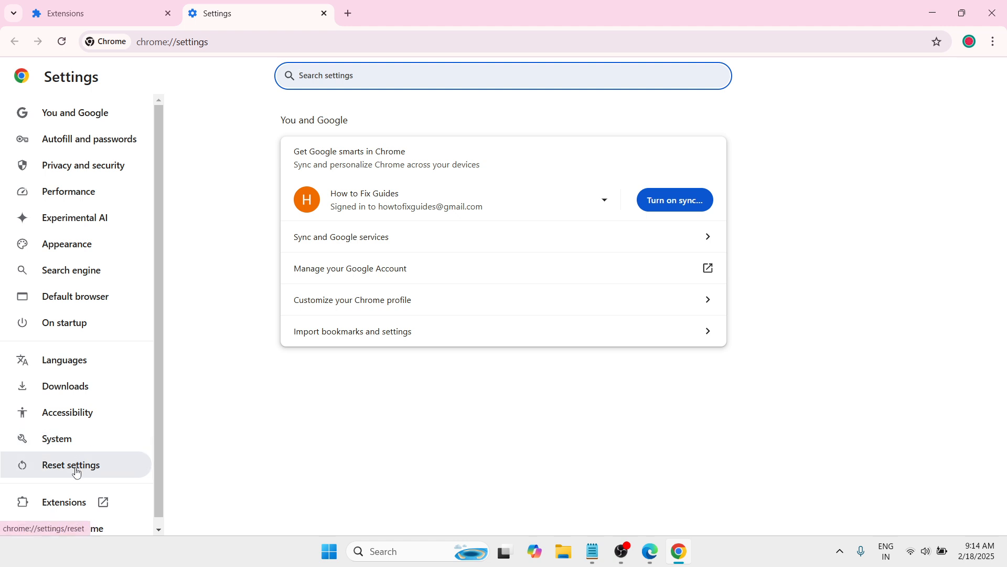
pyautogui.click(99, 440)
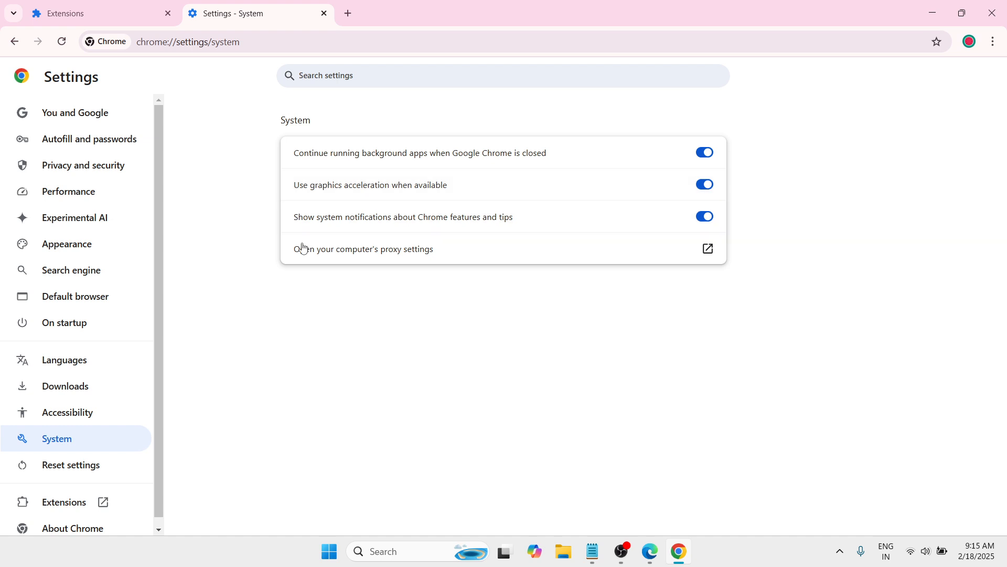
# Bring up the confirmation for restoring Chrome settings to their original defaults, cancel it, and close the browser
pyautogui.click(93, 471)
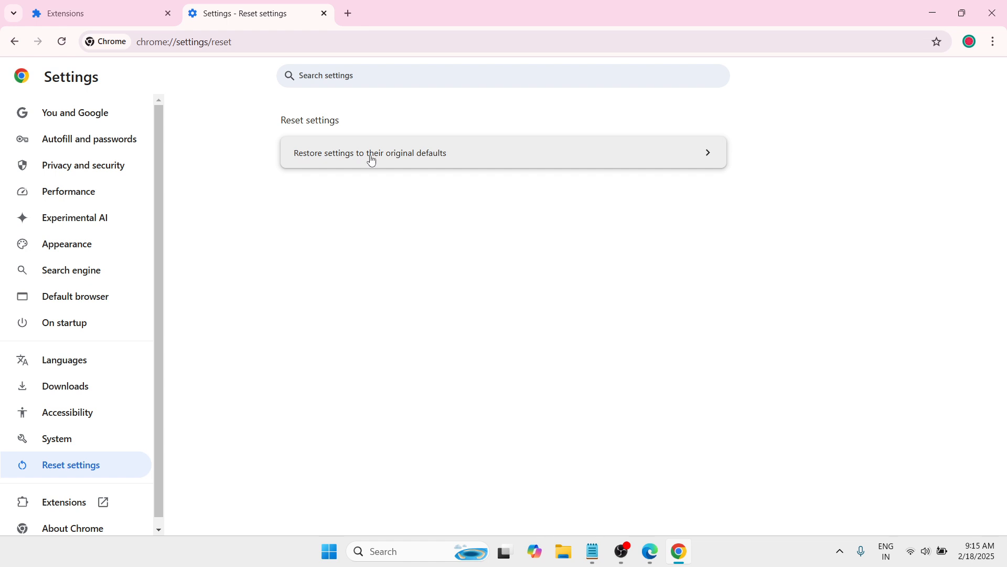
pyautogui.click(711, 155)
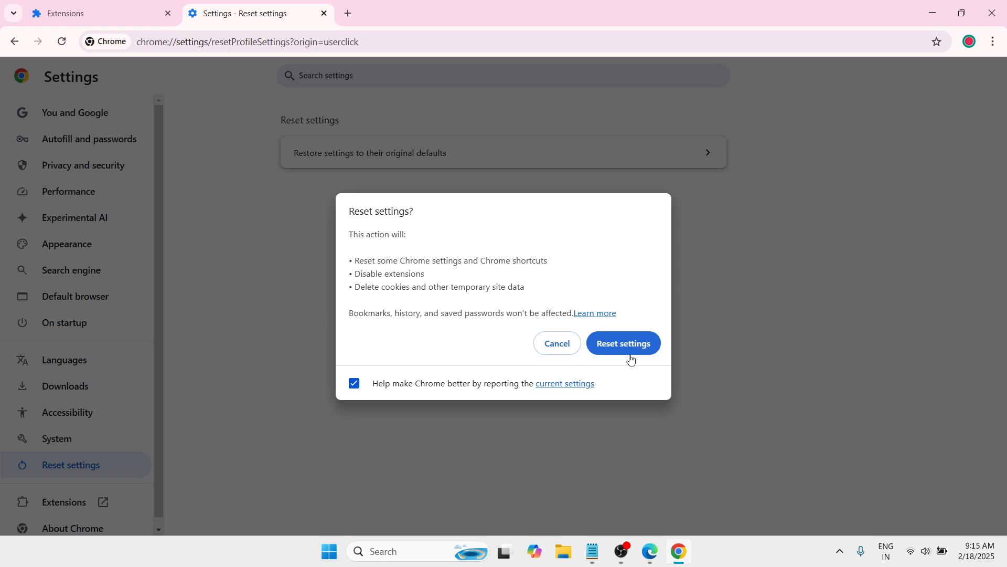
pyautogui.click(560, 343)
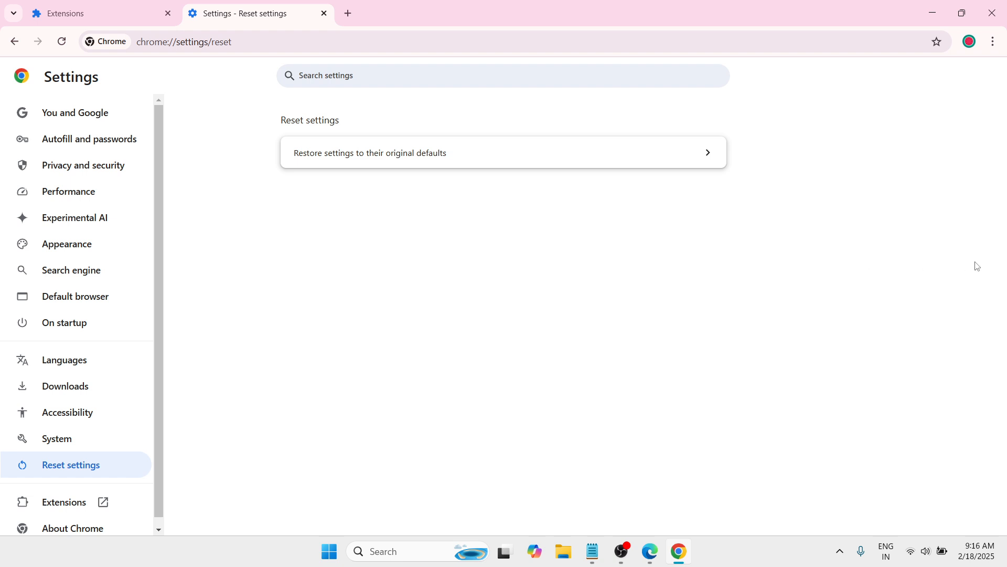
pyautogui.click(991, 10)
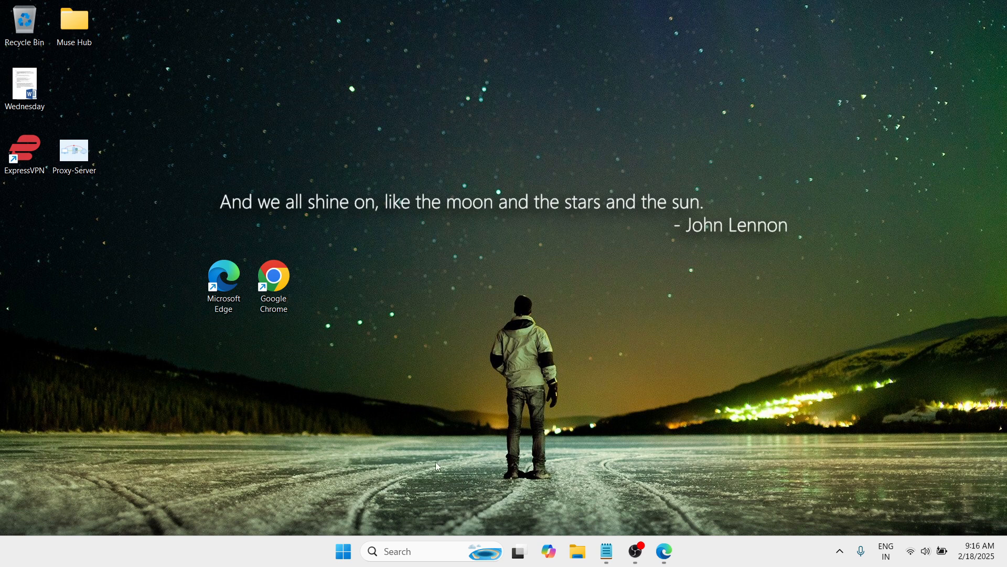
# Search Windows for cmd, run Command Prompt as administrator, and close the duplicate window
pyautogui.click(411, 548)
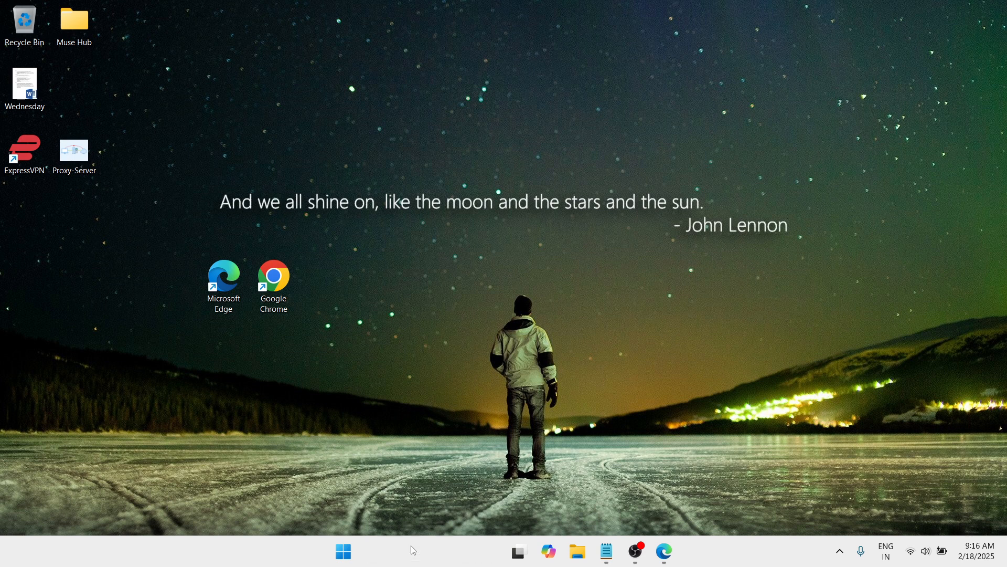
pyautogui.write('cm')
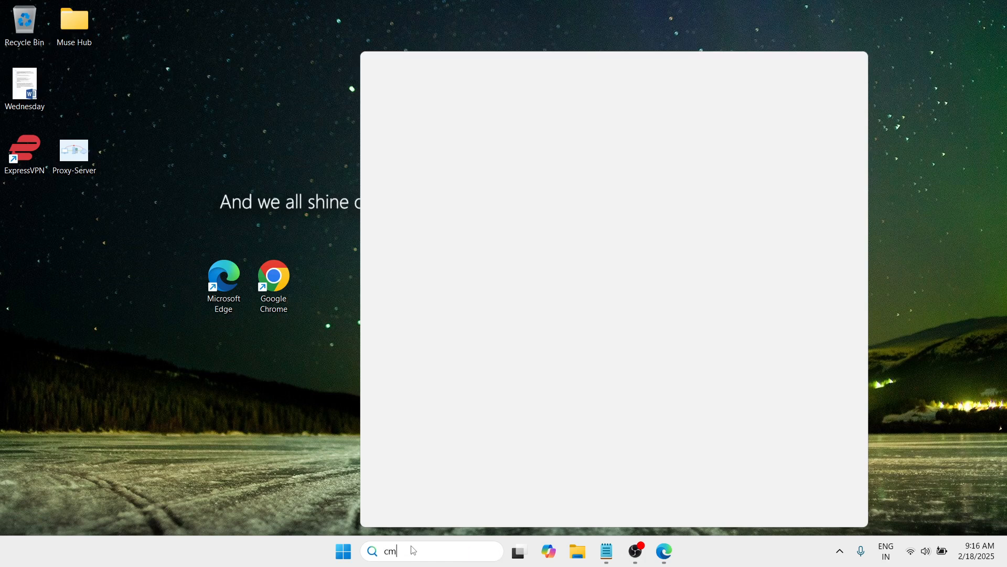
pyautogui.write('d')
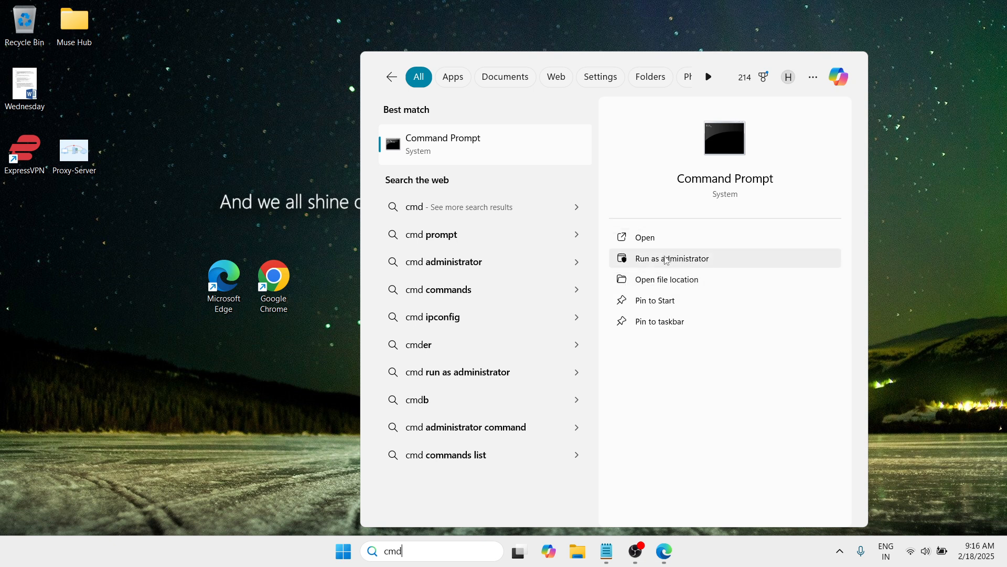
pyautogui.click(746, 259)
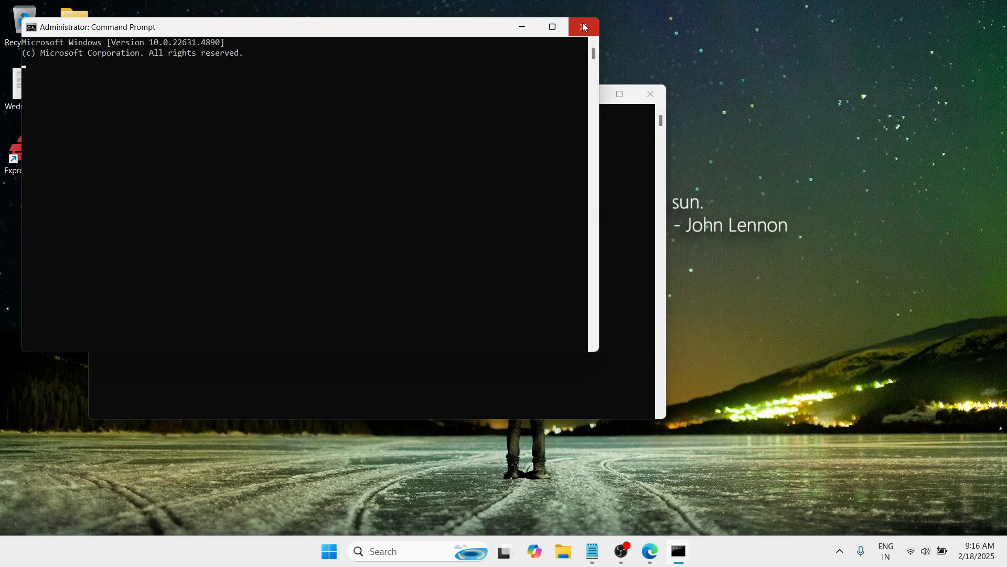
pyautogui.click(584, 27)
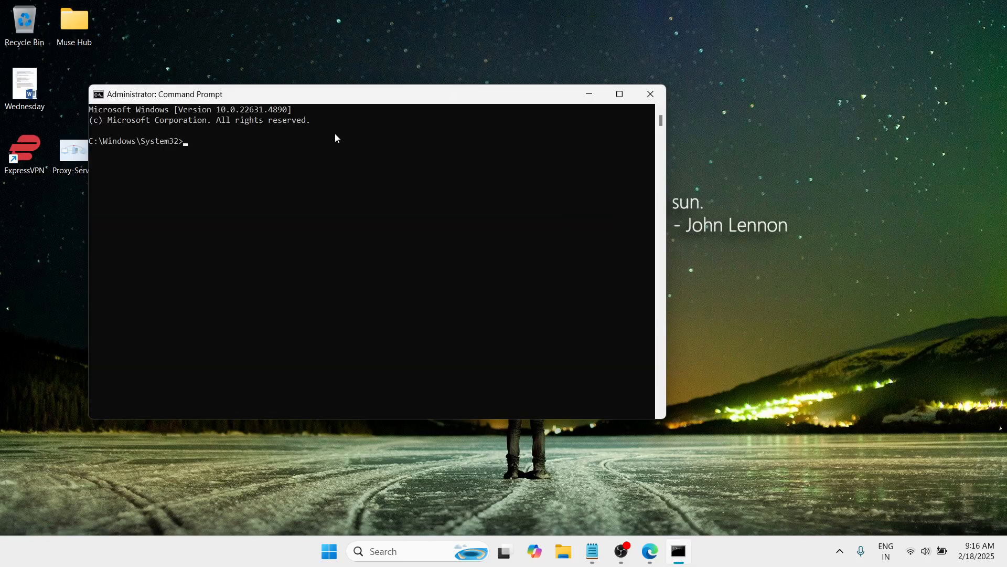
# Copy the Winsock reset command from the Notepad notes and run "netsh winsock reset" in Command Prompt
pyautogui.click(592, 551)
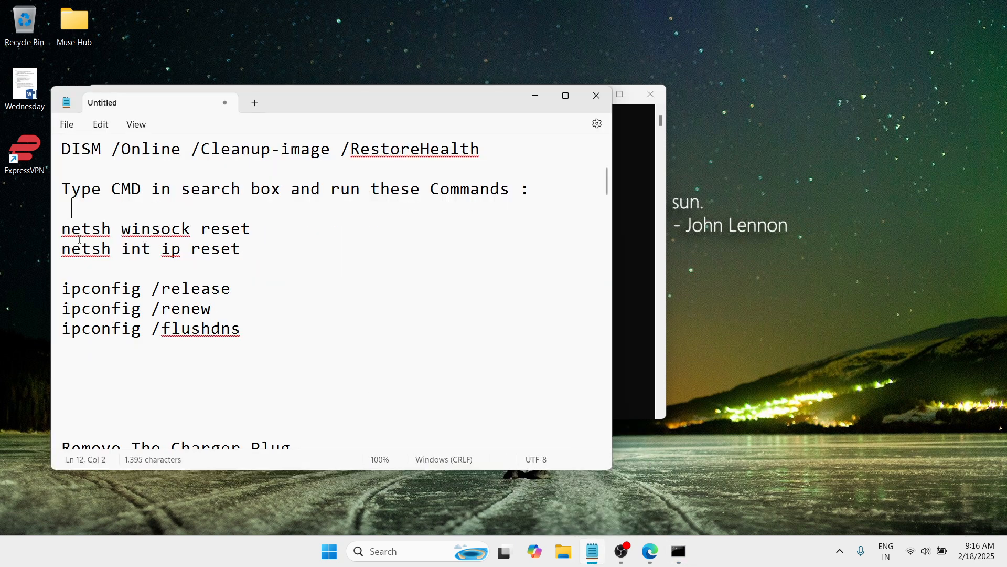
pyautogui.moveTo(62, 231); pyautogui.dragTo(259, 232)
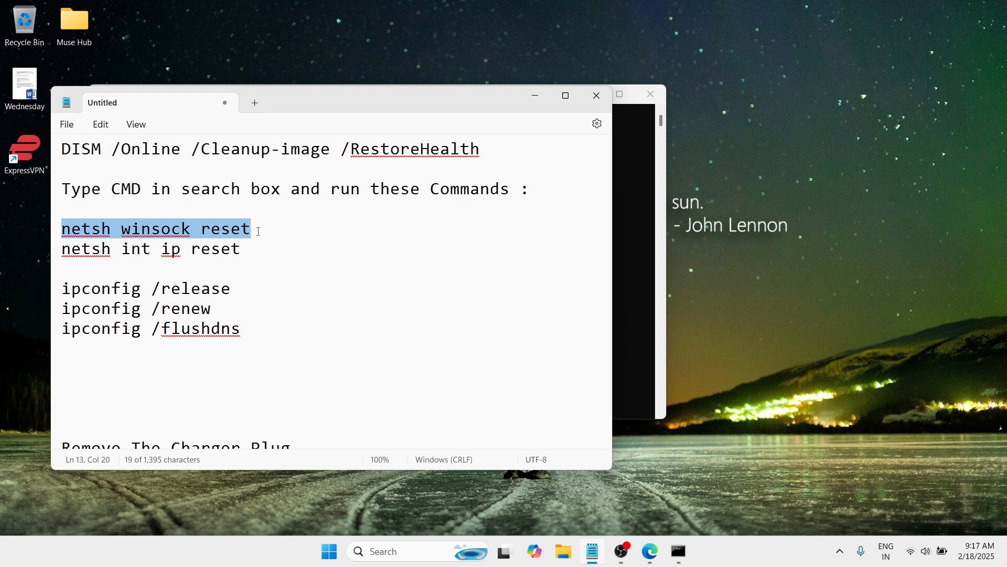
pyautogui.click(536, 96)
pyautogui.write('netsh winsock reset')
pyautogui.press('Return')
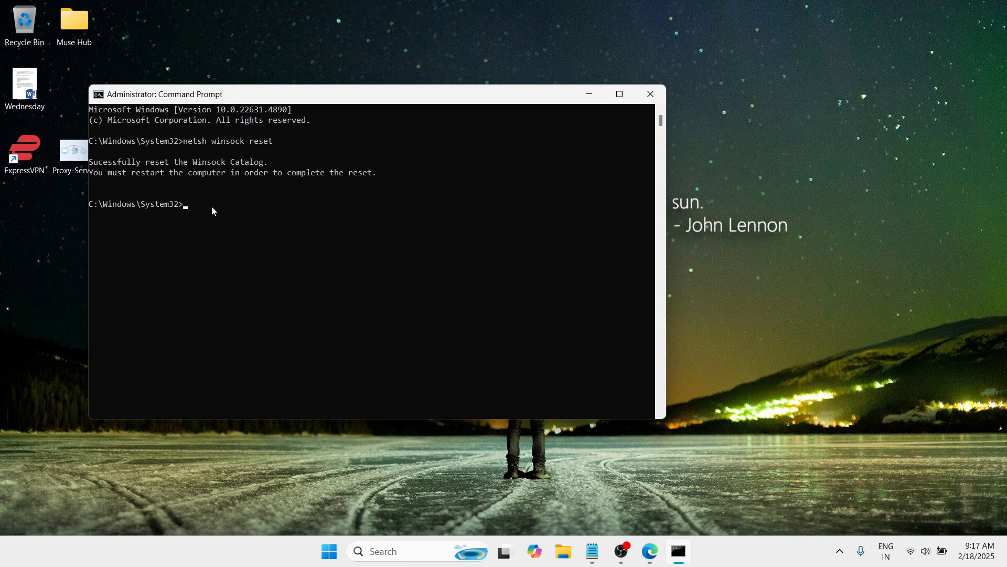
# Copy the IP reset command from the Notepad notes and run "netsh int ip reset" in Command Prompt
pyautogui.click(592, 551)
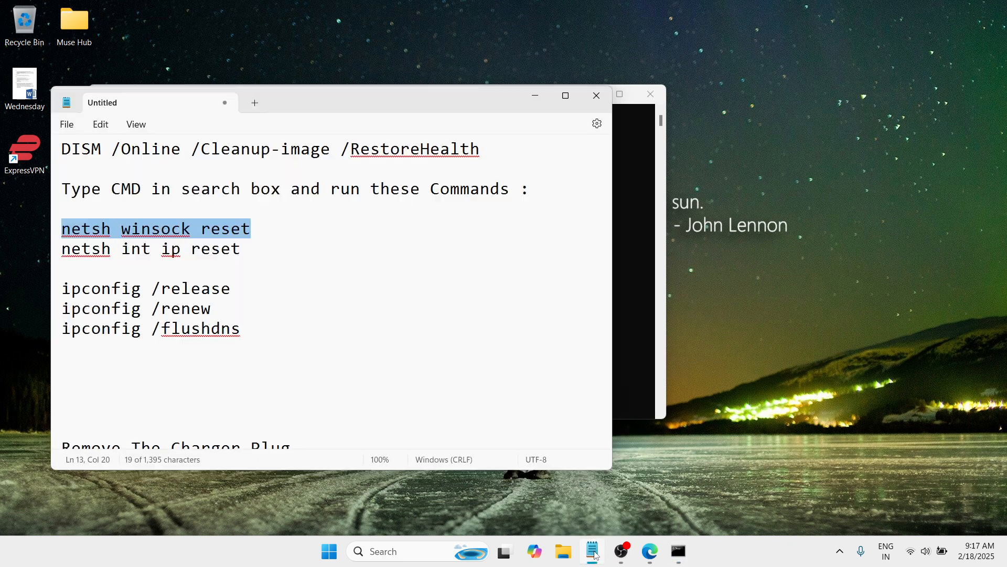
pyautogui.moveTo(66, 248); pyautogui.dragTo(250, 261)
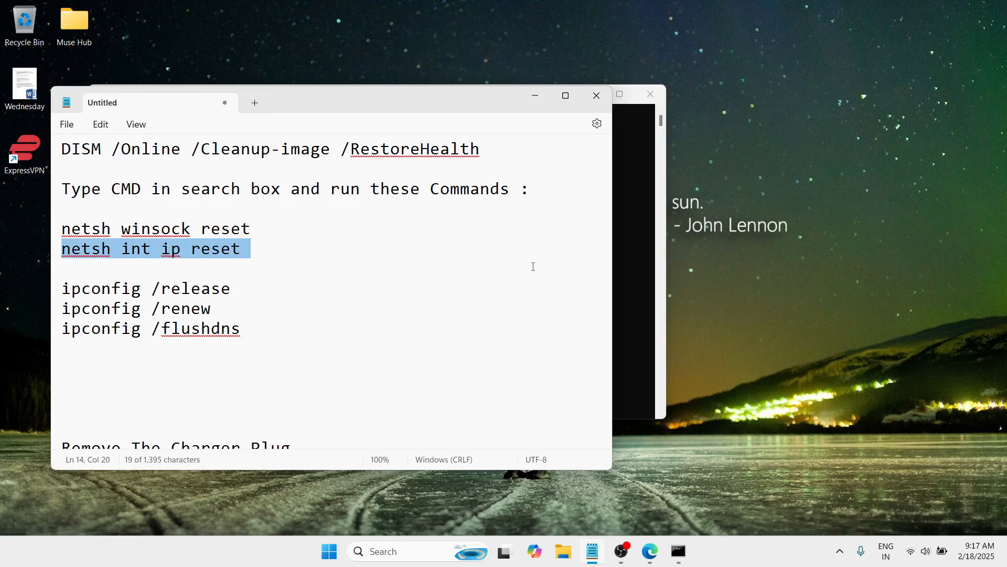
pyautogui.click(533, 99)
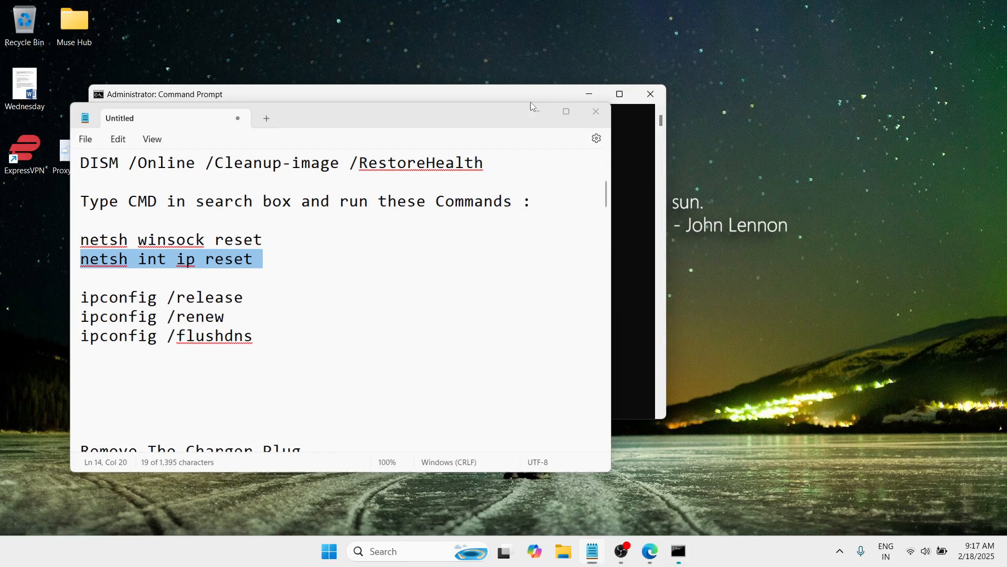
pyautogui.write('netsh int ip reset')
pyautogui.press('Return')
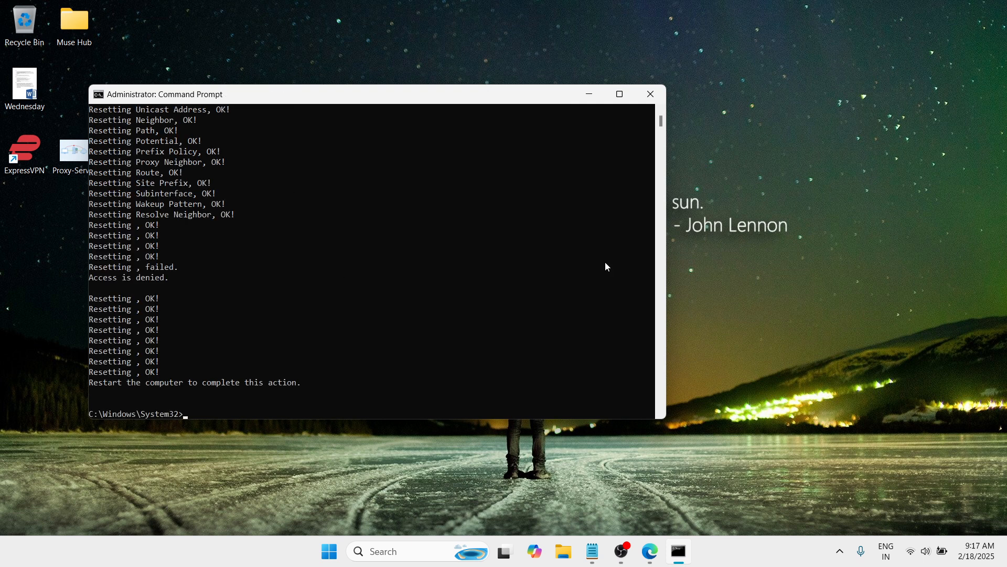
pyautogui.moveTo(661, 127); pyautogui.dragTo(662, 128)
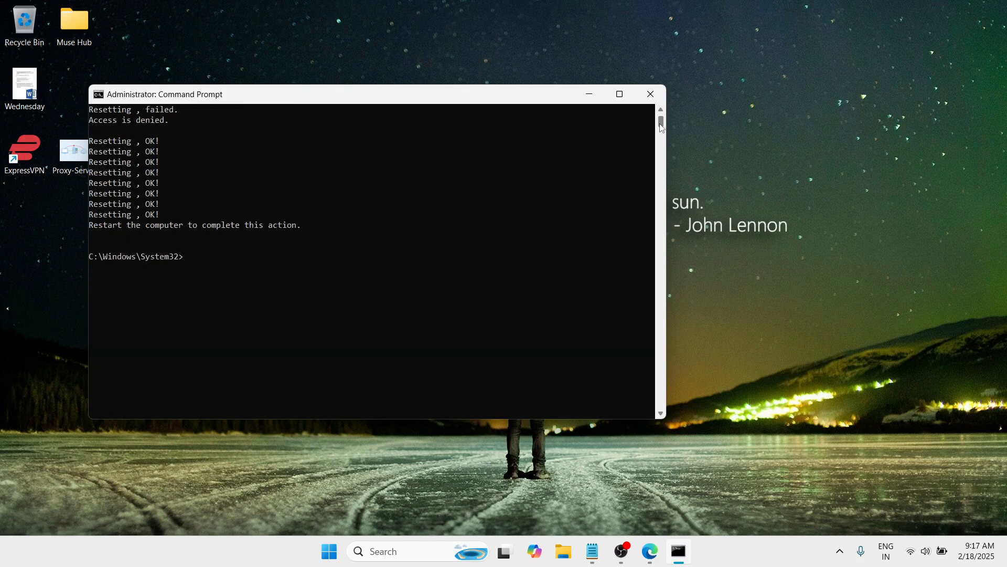
# Copy the IP release command from the Notepad notes and run "ipconfig /release" in Command Prompt
pyautogui.click(596, 551)
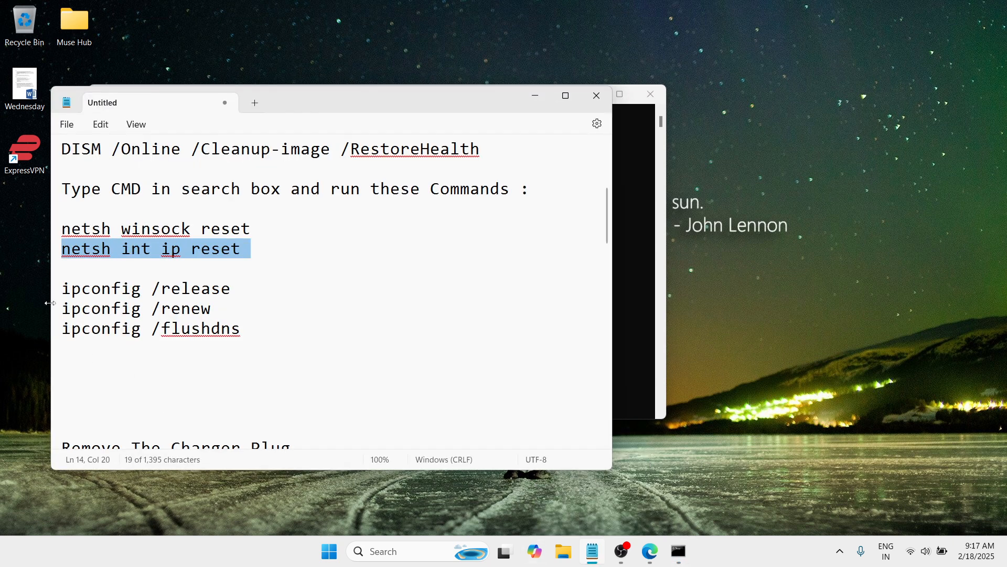
pyautogui.moveTo(62, 286); pyautogui.dragTo(238, 303)
pyautogui.click(237, 303)
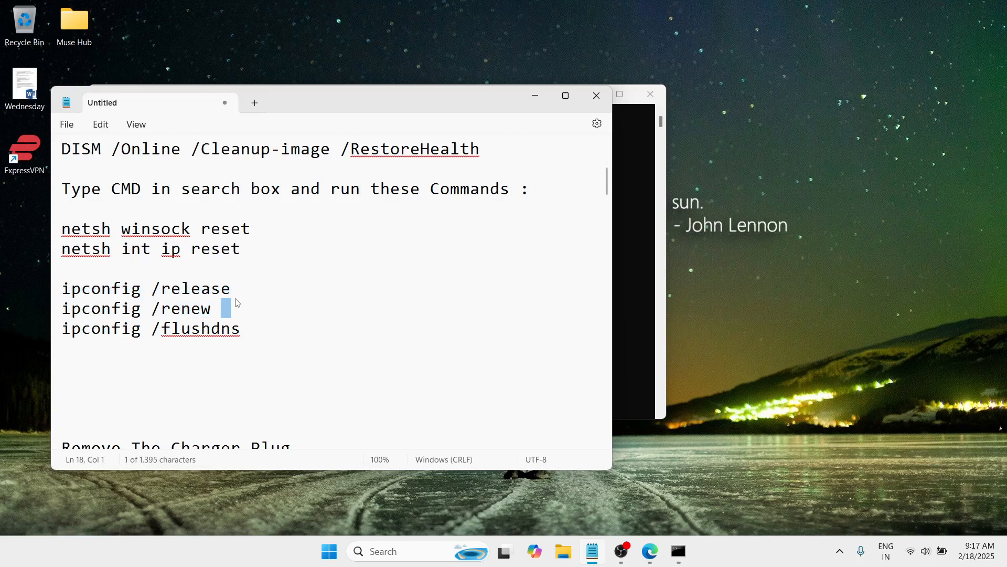
pyautogui.moveTo(231, 288); pyautogui.dragTo(73, 282)
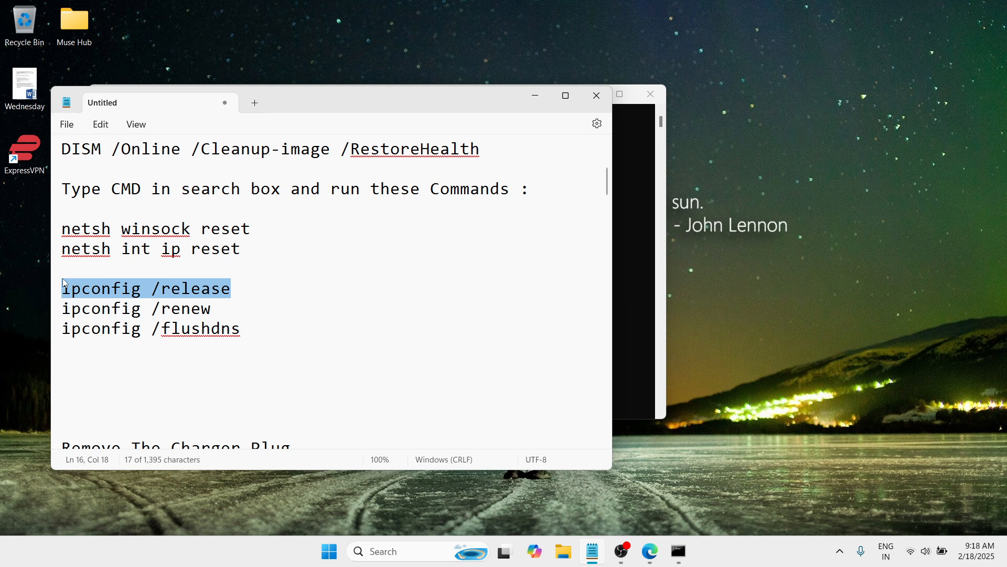
pyautogui.click(526, 96)
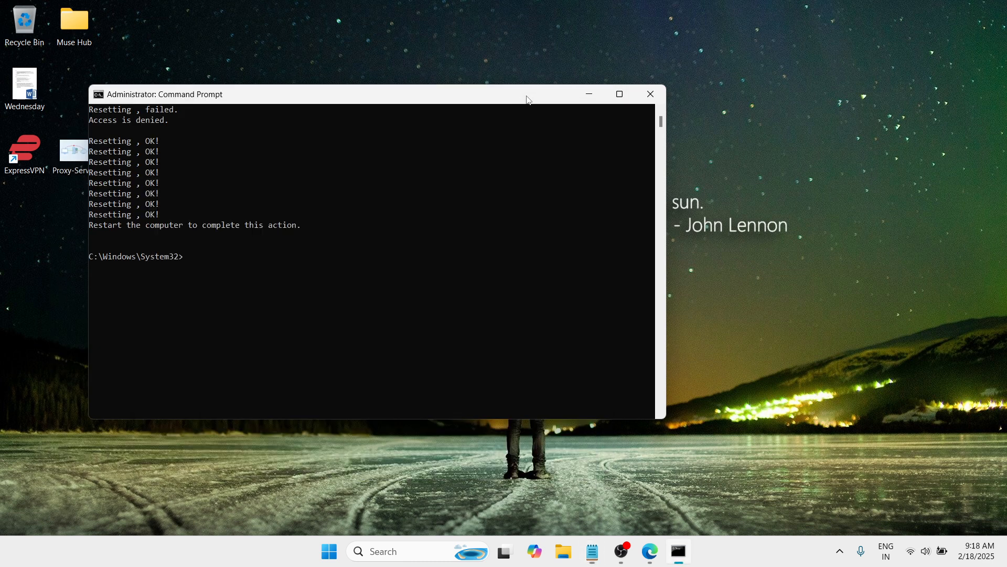
pyautogui.write('ipconfig /release')
pyautogui.press('Return')
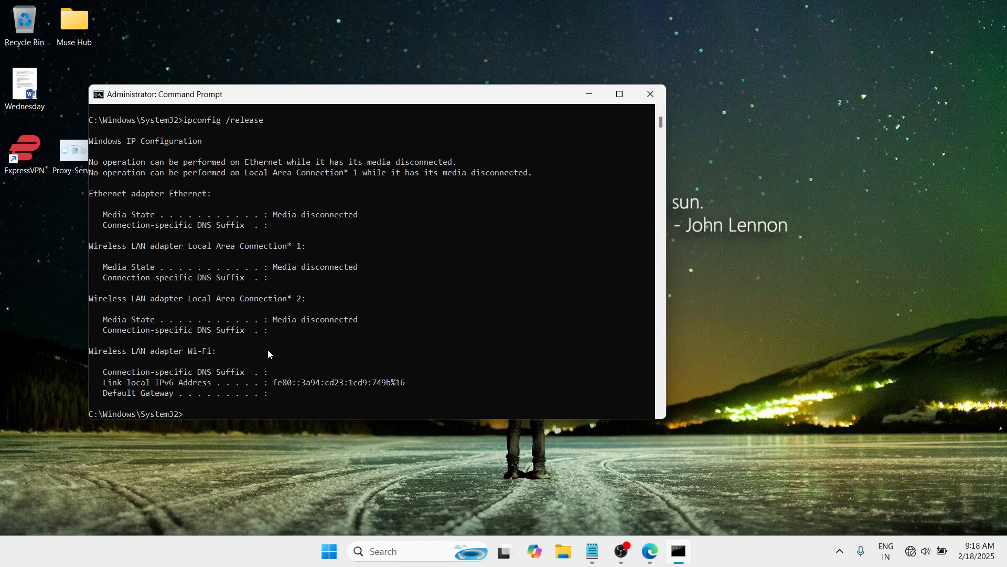
# Copy the IP renew command from the Notepad notes and run "ipconfig /renew" in Command Prompt
pyautogui.click(593, 551)
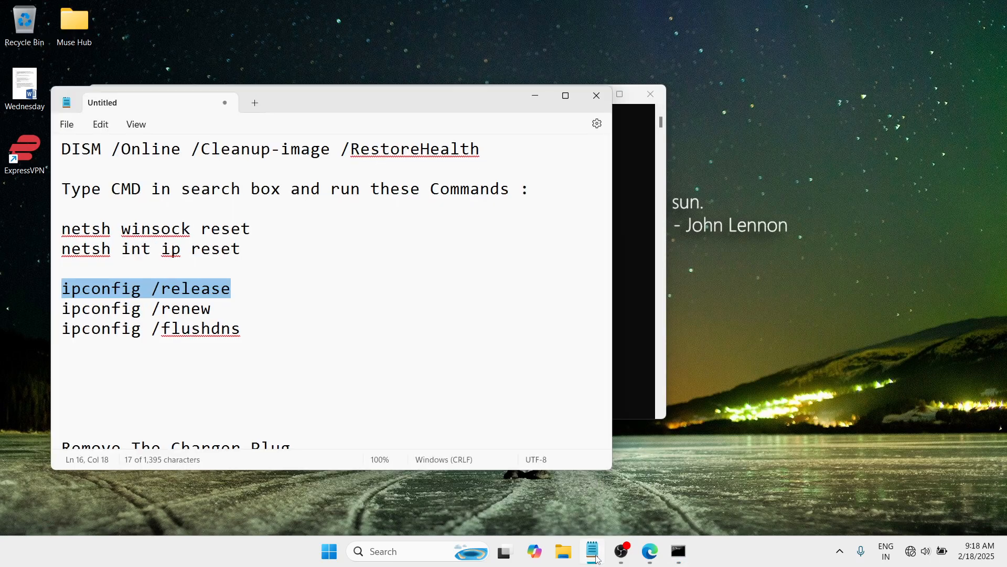
pyautogui.moveTo(64, 309); pyautogui.dragTo(210, 314)
pyautogui.hotkey('ctrl', 'c')
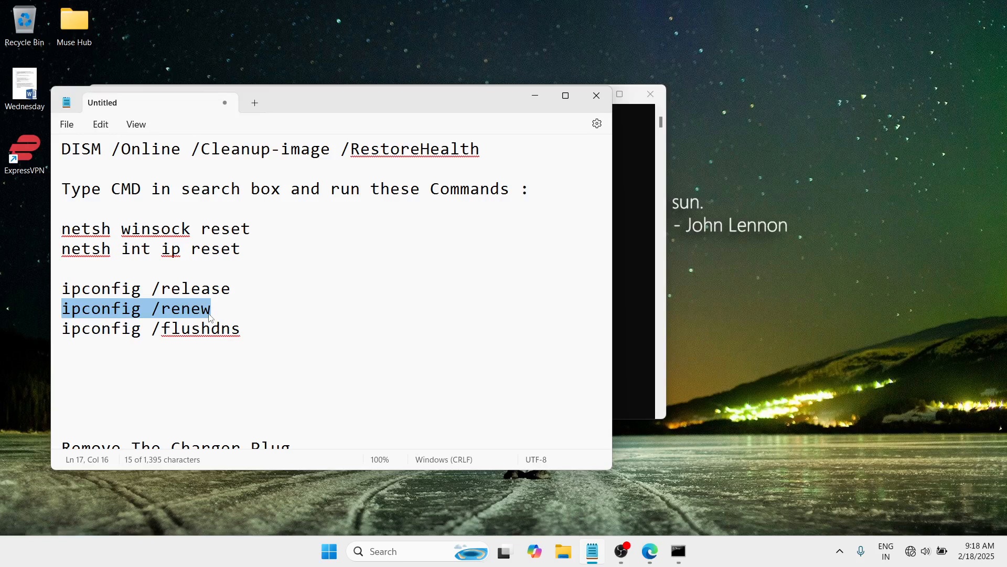
pyautogui.click(535, 96)
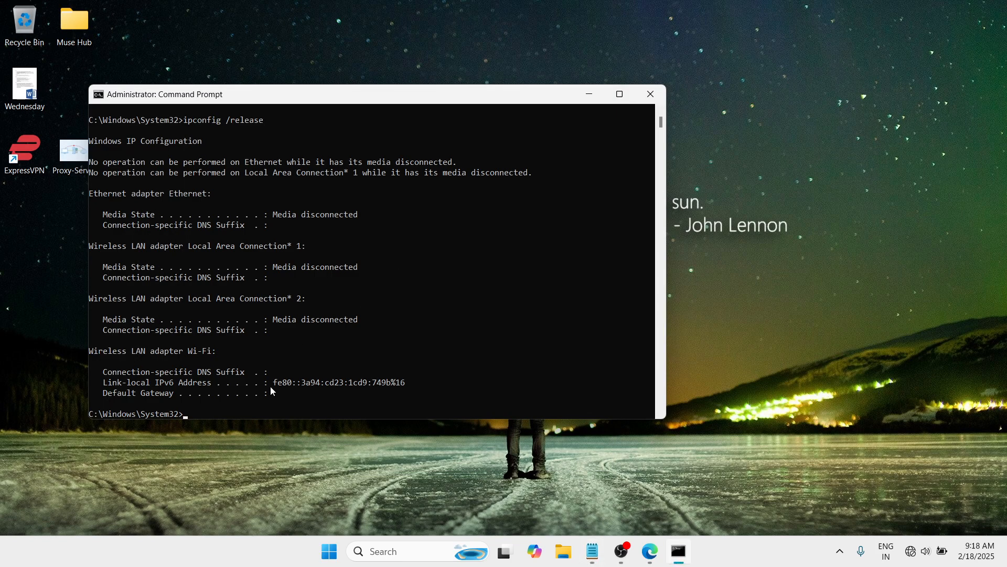
pyautogui.hotkey('ctrl', 'v')
pyautogui.press('Return')
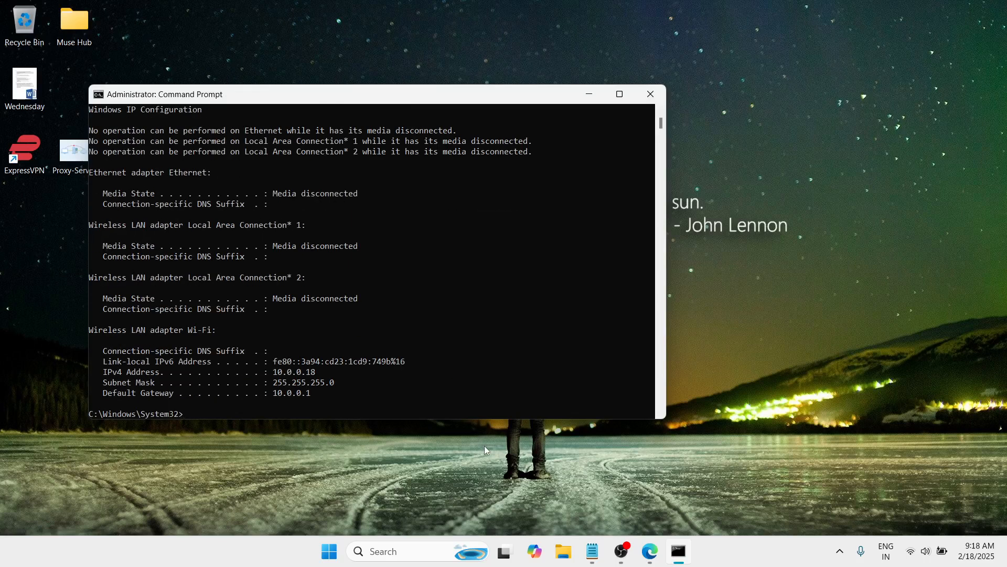
# Copy the DNS flush command from the Notepad notes and run "ipconfig /flushdns" in Command Prompt
pyautogui.click(595, 555)
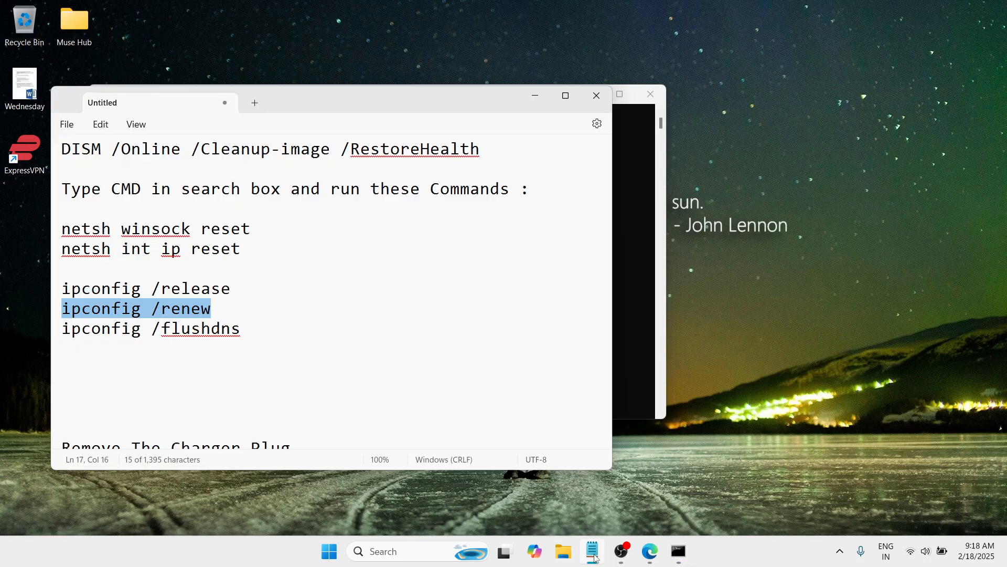
pyautogui.tripleClick(60, 333)
pyautogui.hotkey('ctrl', 'c')
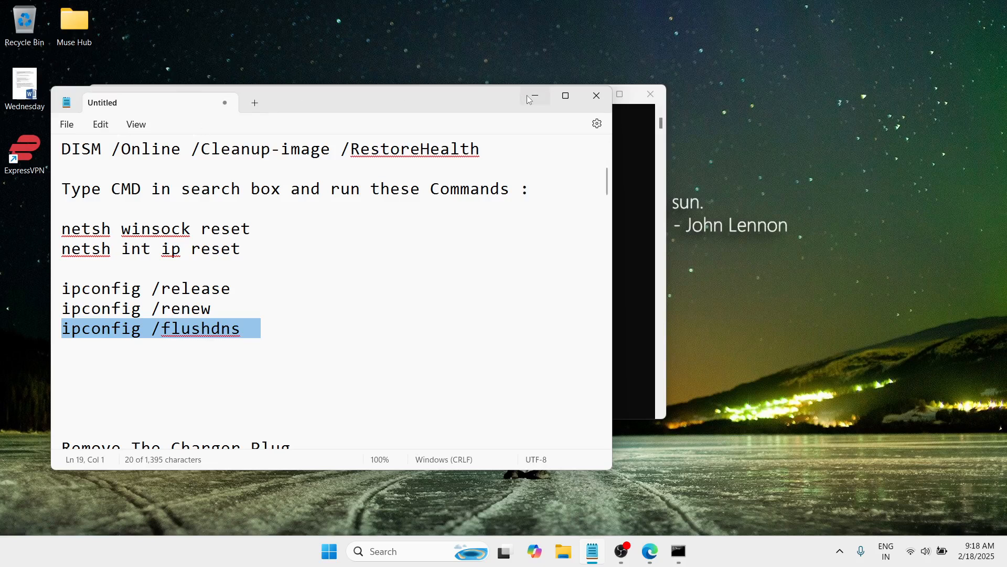
pyautogui.click(540, 97)
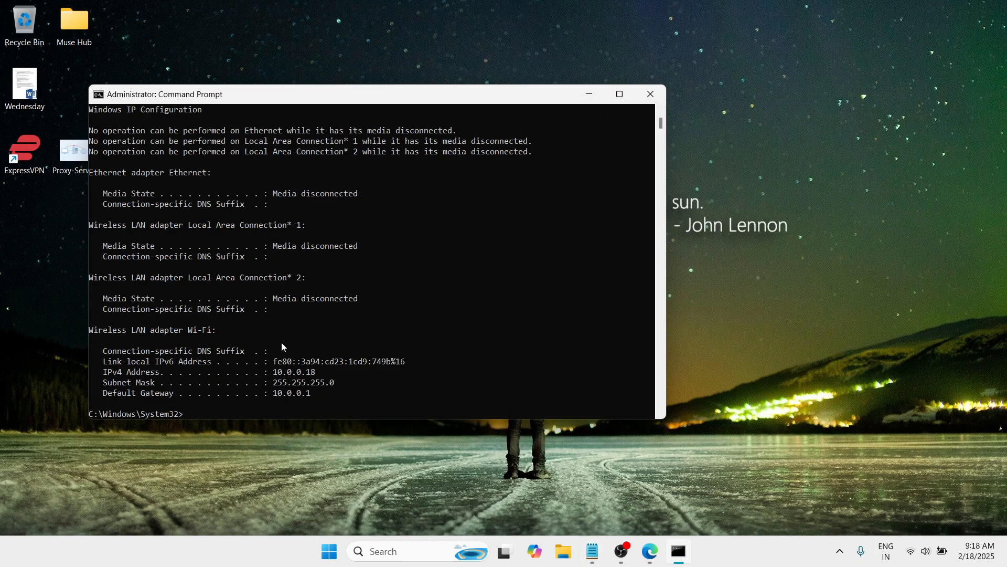
pyautogui.hotkey('ctrl', 'v')
pyautogui.press('Return')
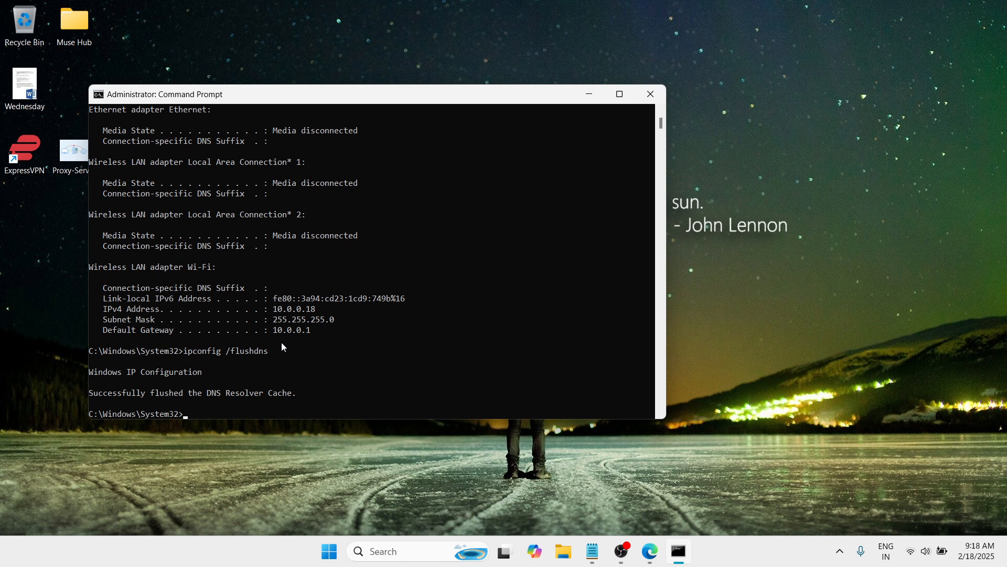
pyautogui.press('Return')
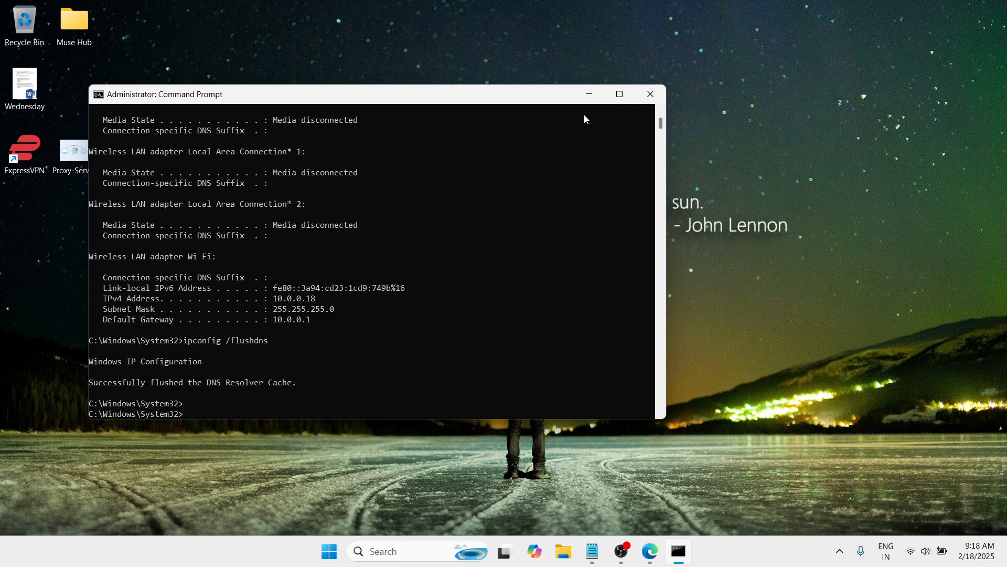
# Close the administrator Command Prompt window
pyautogui.click(589, 100)
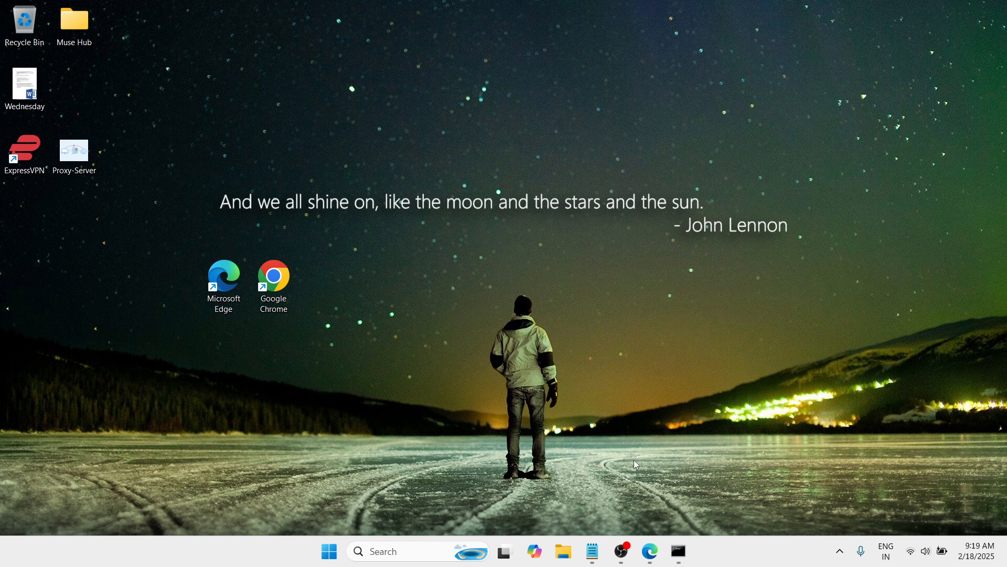
pyautogui.moveTo(679, 550)
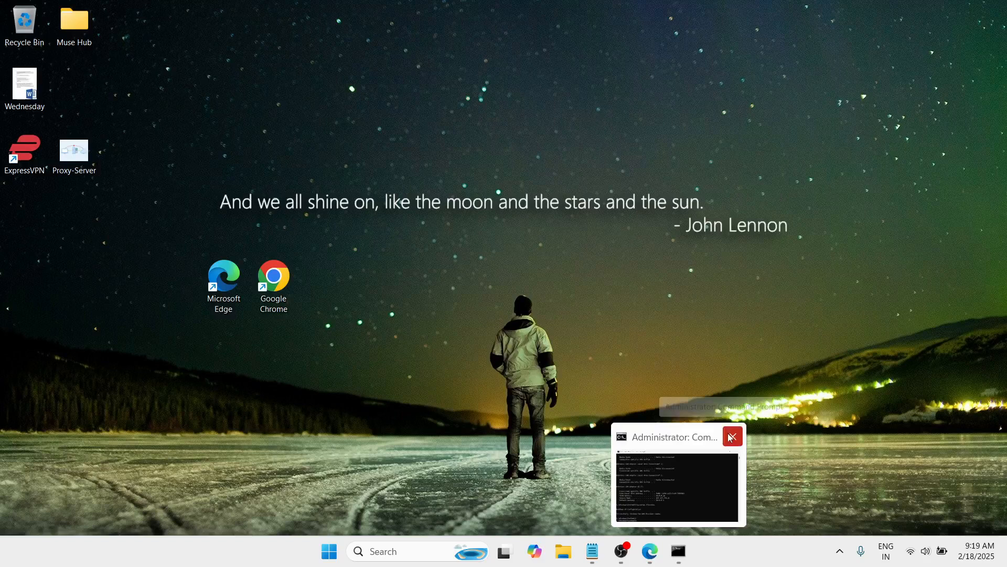
pyautogui.click(684, 559)
pyautogui.click(653, 93)
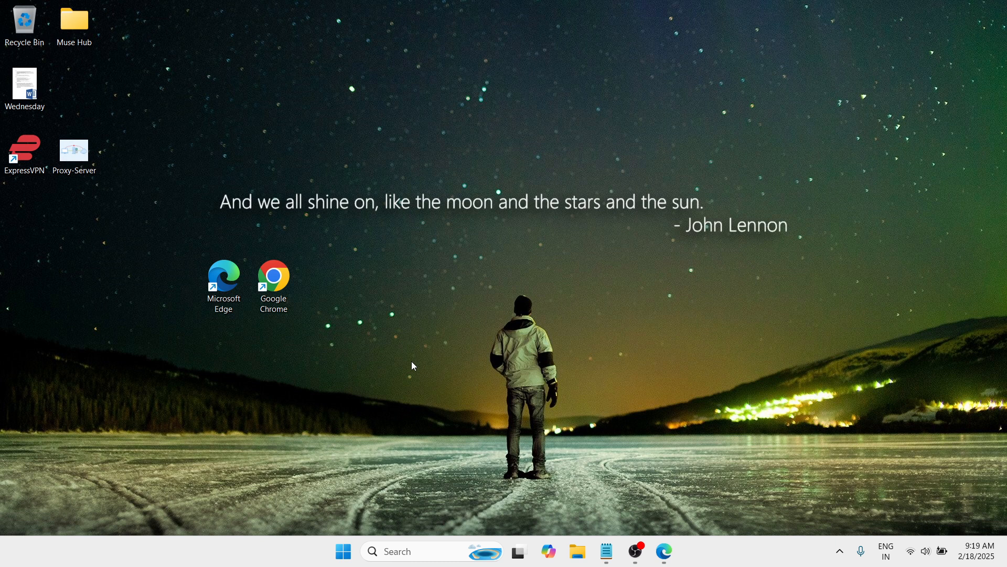
# Open the Windows Run dialog and launch Disk Cleanup with "cleanmgr"
pyautogui.press('super')
pyautogui.press('super')
pyautogui.press('super+r')
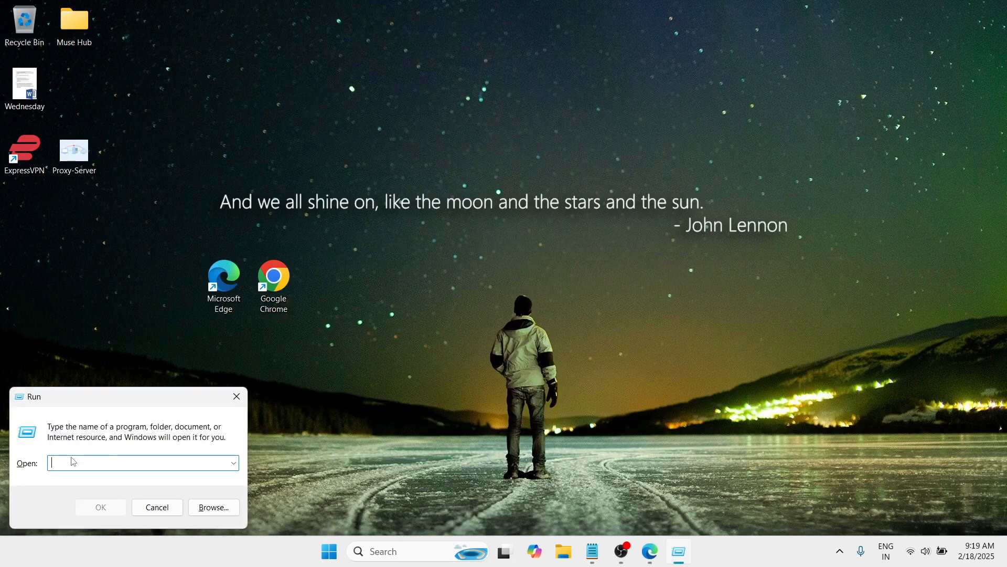
pyautogui.write('cleanmgr')
pyautogui.click(107, 508)
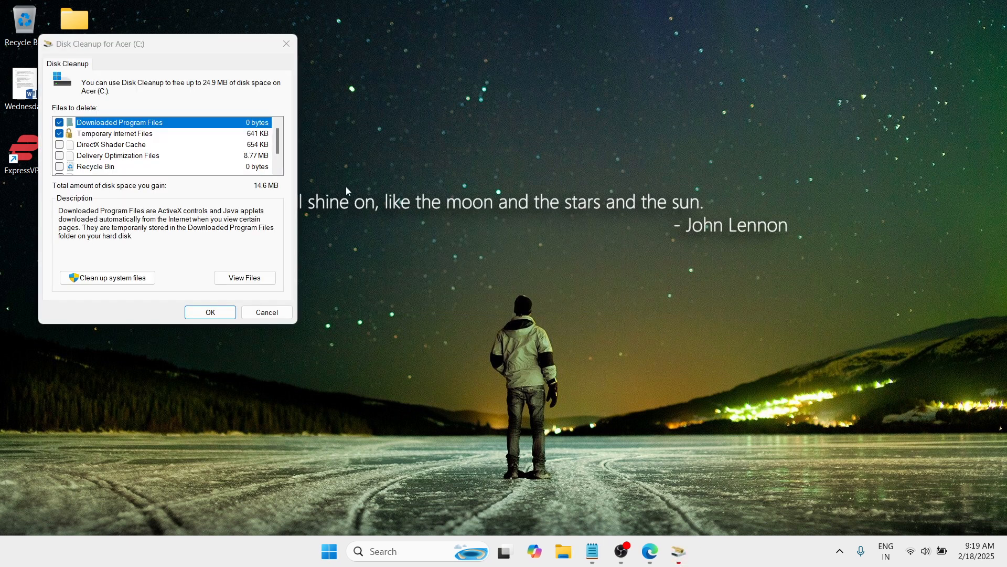
# Add DirectX Shader Cache, Delivery Optimization Files, Recycle Bin and Temporary files to the Disk Cleanup selection for drive C:
pyautogui.click(59, 144)
pyautogui.click(59, 155)
pyautogui.click(59, 166)
pyautogui.moveTo(278, 145); pyautogui.dragTo(278, 162)
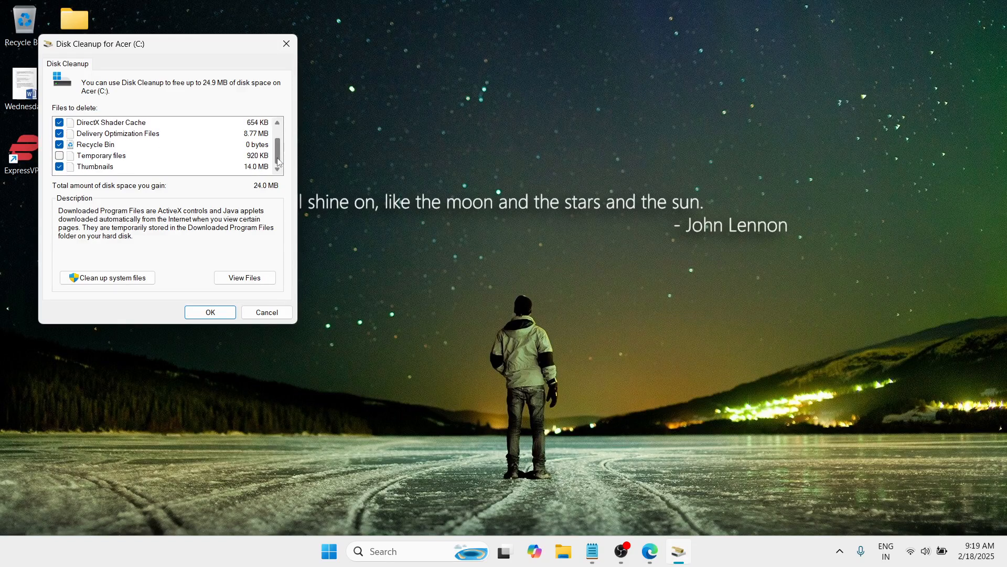
pyautogui.click(60, 155)
pyautogui.moveTo(283, 156)
pyautogui.mouseDown()
pyautogui.moveTo(279, 139)
pyautogui.moveTo(279, 165)
pyautogui.mouseUp()
pyautogui.moveTo(278, 148)
pyautogui.mouseDown()
pyautogui.moveTo(278, 136)
pyautogui.moveTo(279, 161)
pyautogui.moveTo(277, 140)
pyautogui.mouseUp()
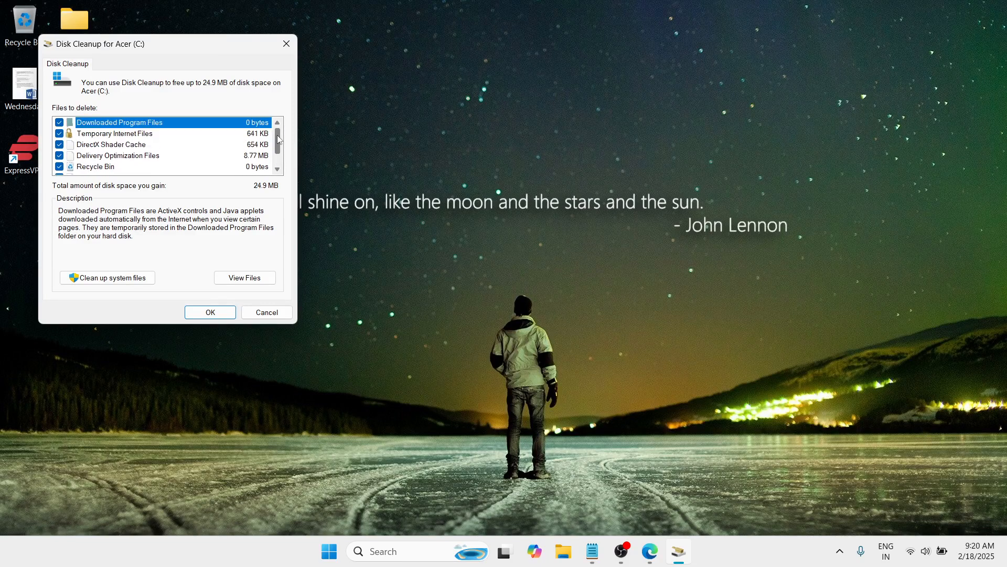
# Review the selected file categories, run the cleanup and confirm permanently deleting the files
pyautogui.moveTo(279, 140)
pyautogui.mouseDown()
pyautogui.moveTo(279, 150)
pyautogui.moveTo(280, 137)
pyautogui.mouseUp()
pyautogui.scroll(-1, 282, 140)
pyautogui.moveTo(281, 154); pyautogui.dragTo(280, 141)
pyautogui.scroll(-1, 278, 152)
pyautogui.scroll(-1, 278, 152)
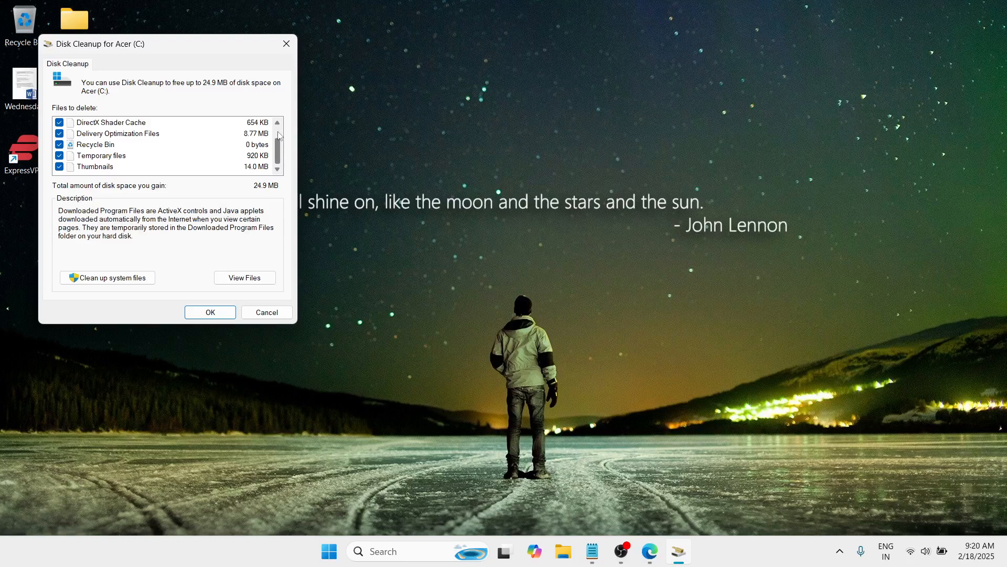
pyautogui.scroll(2, 278, 152)
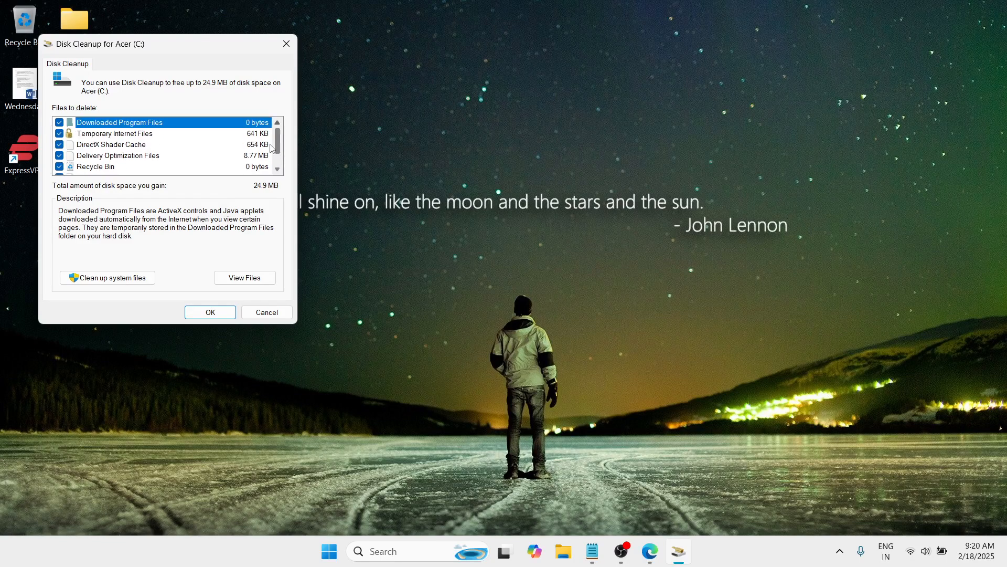
pyautogui.click(210, 311)
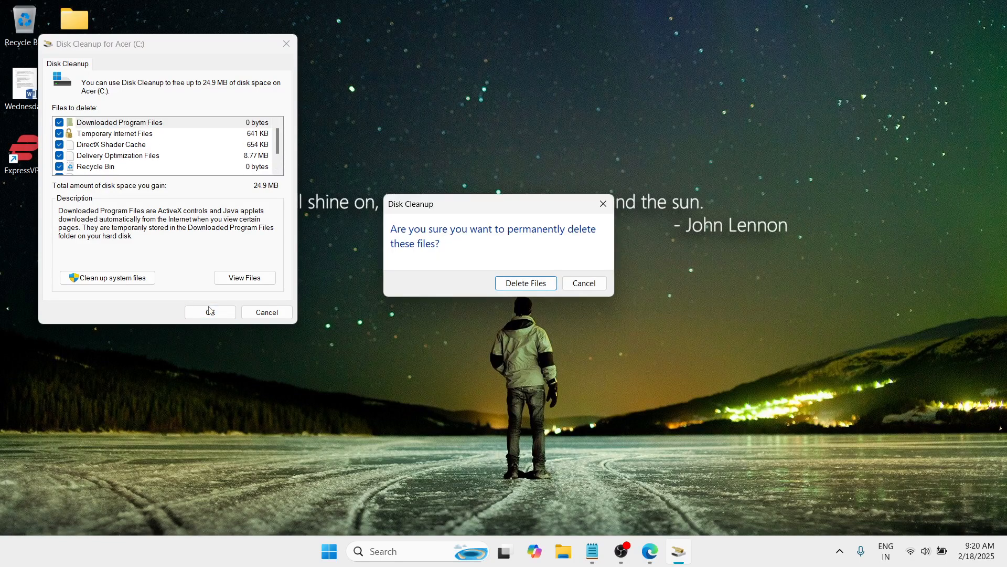
pyautogui.click(542, 284)
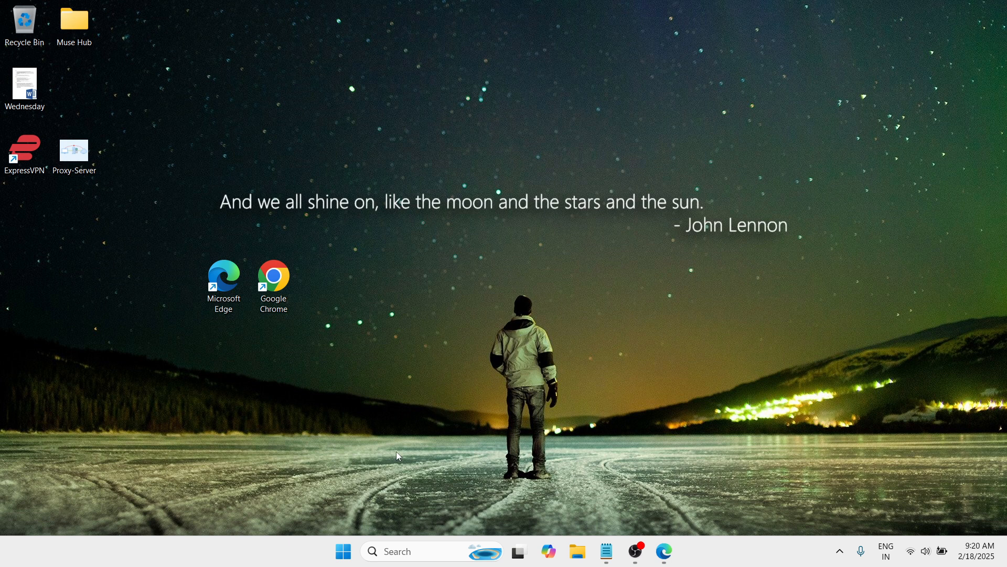
# Open Task Manager from the Start shortcuts, maximize its window and show the startup apps
pyautogui.click(345, 552)
pyautogui.rightClick(346, 557)
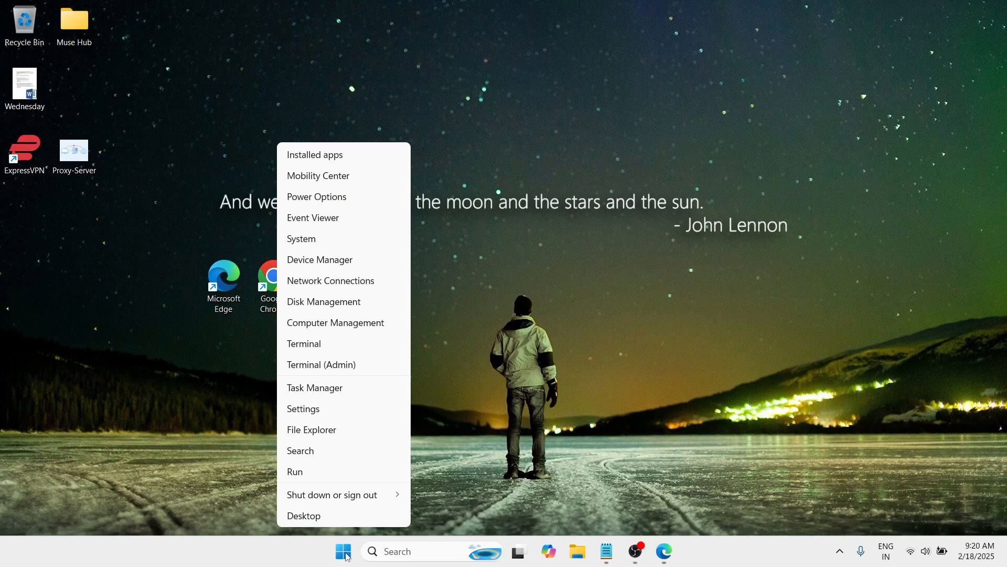
pyautogui.click(334, 394)
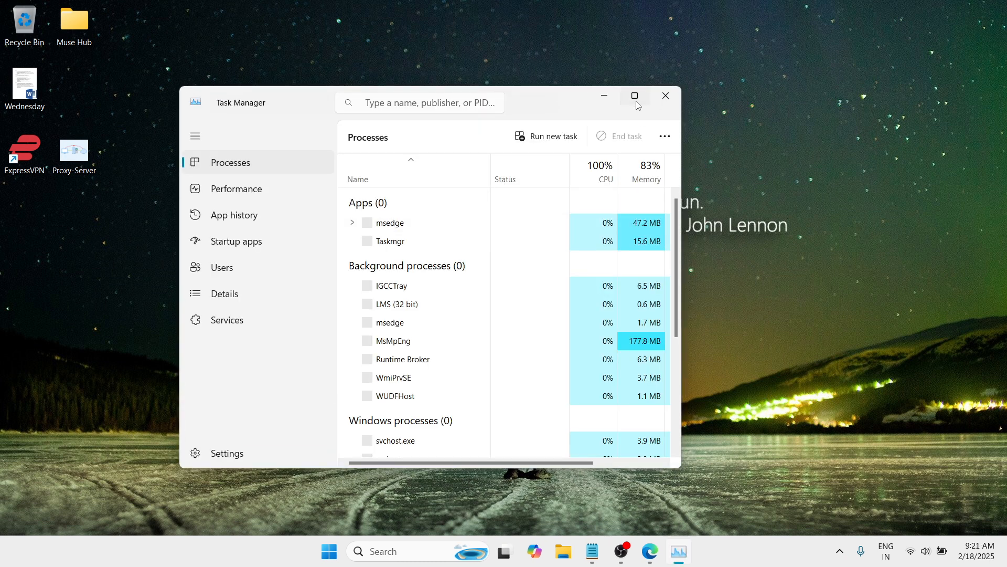
pyautogui.click(636, 100)
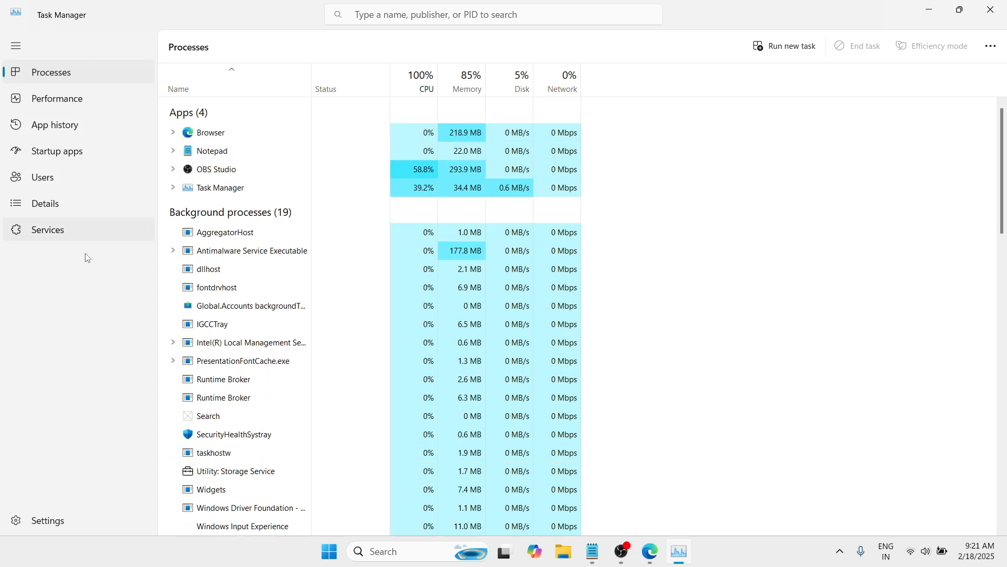
pyautogui.click(96, 153)
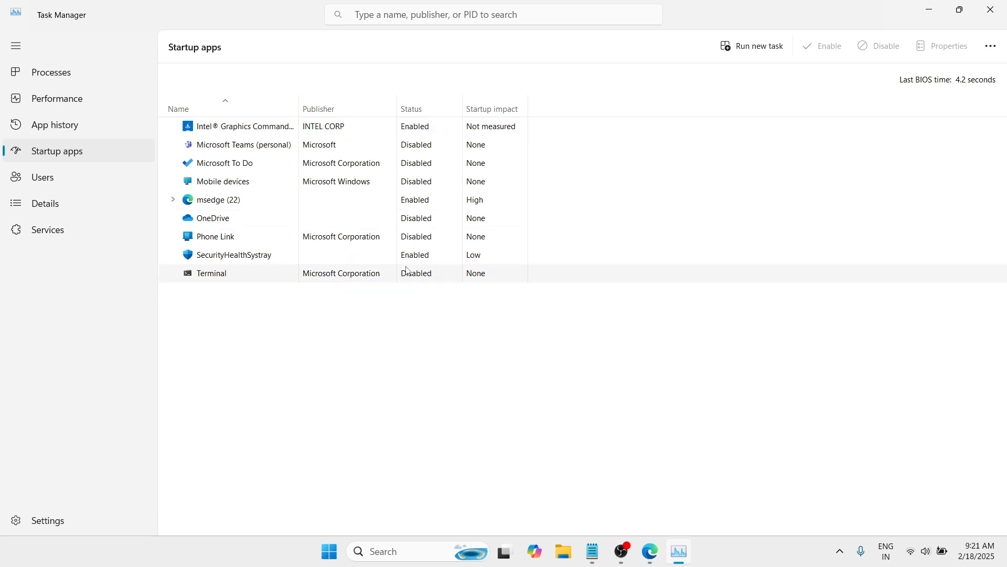
# Check the available actions for the msedge startup app, including Disable, and dismiss them without choosing one
pyautogui.rightClick(421, 205)
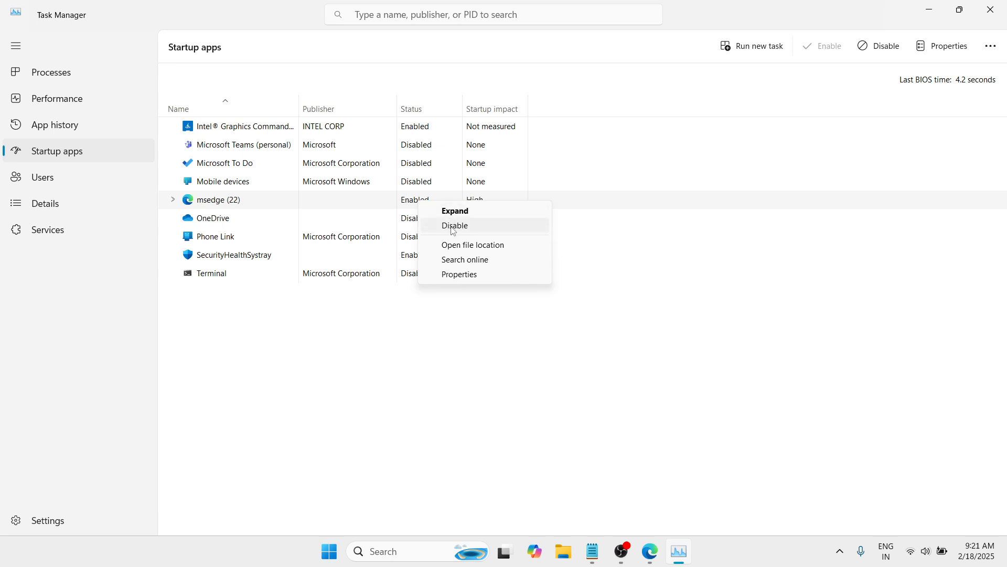
pyautogui.click(383, 207)
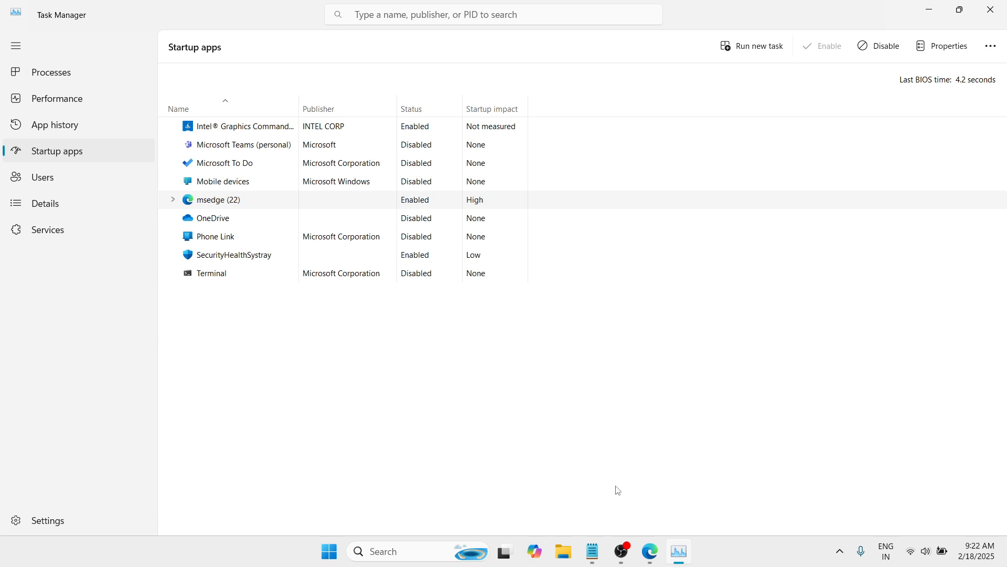
pyautogui.click(622, 551)
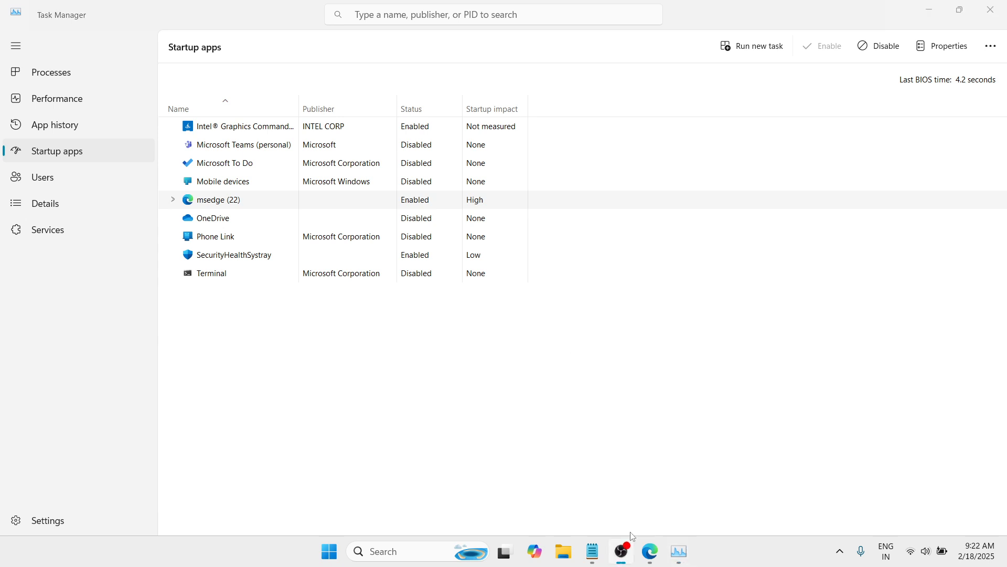